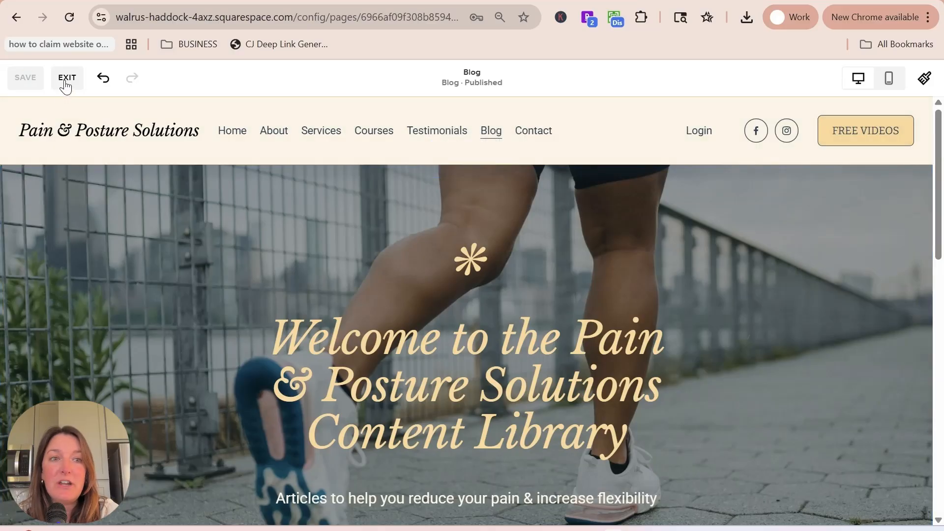
# Exit page editing and review the Blog page's header section and post grid in the preview.
pyautogui.click(67, 78)
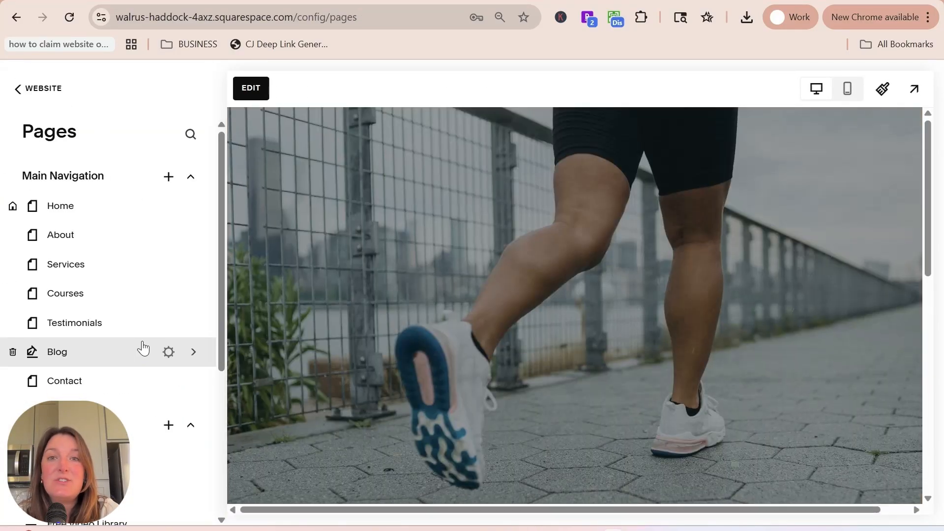
pyautogui.click(143, 349)
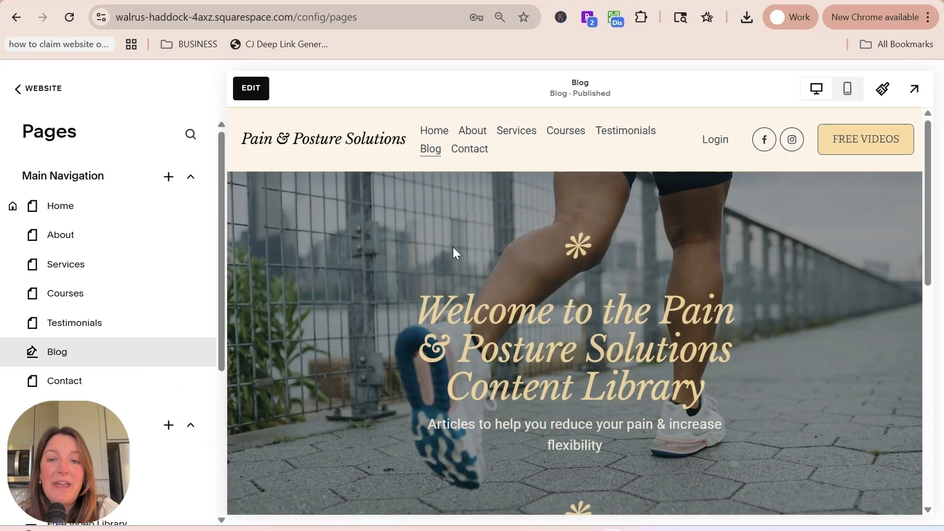
pyautogui.scroll(-3, 432, 231)
pyautogui.scroll(-4, 457, 256)
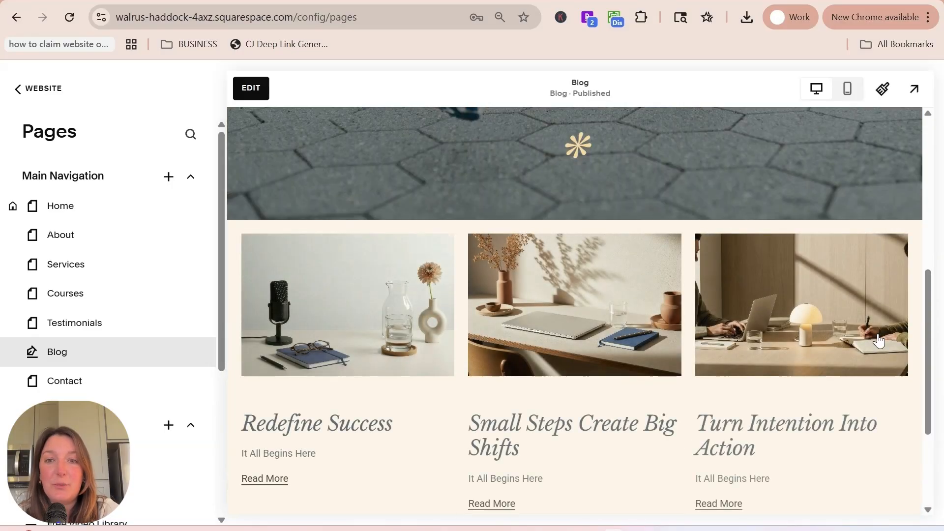
pyautogui.scroll(5, 813, 337)
pyautogui.scroll(2, 813, 337)
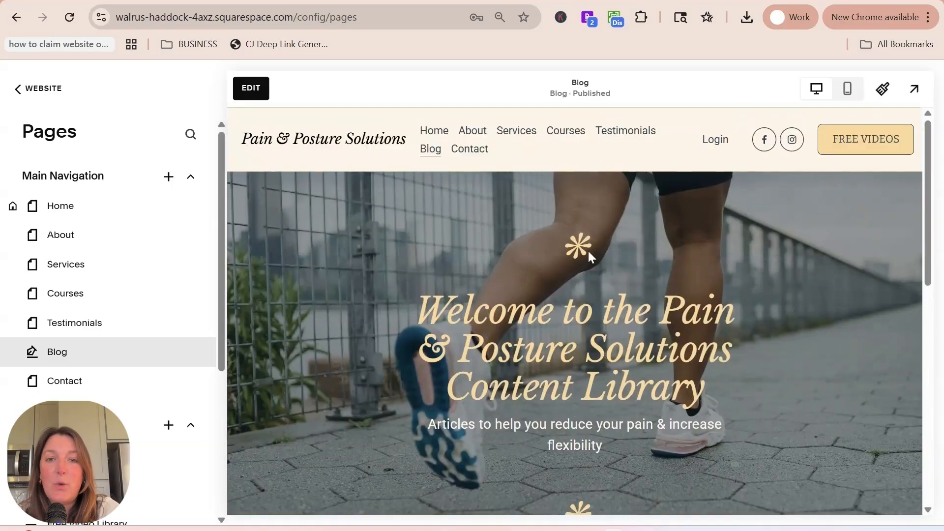
pyautogui.scroll(-2, 591, 256)
# Open the Blog page for editing to examine its section options, and exit without changing anything.
pyautogui.click(251, 91)
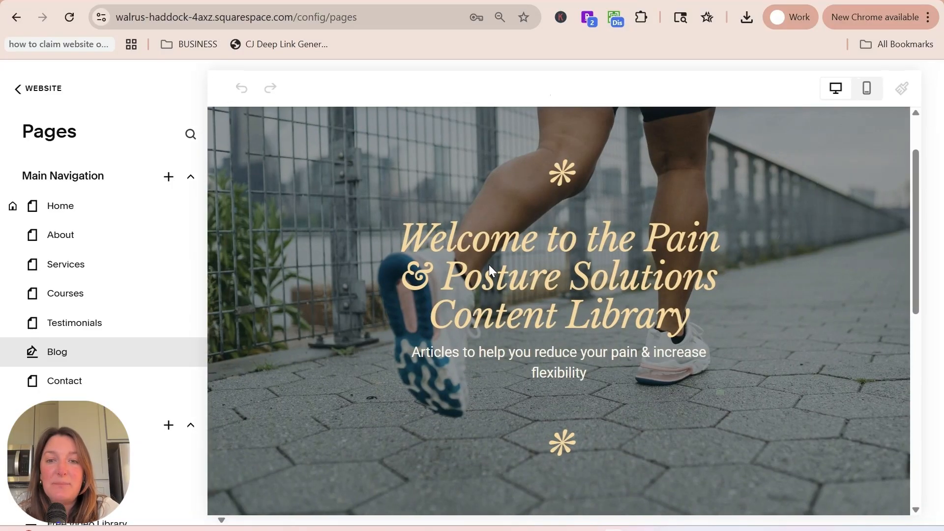
pyautogui.scroll(-2, 693, 252)
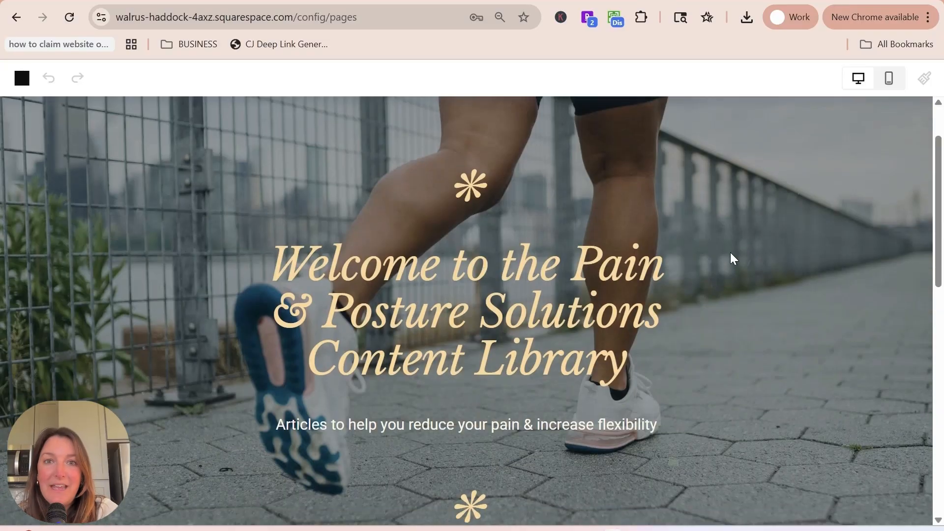
pyautogui.scroll(-6, 719, 266)
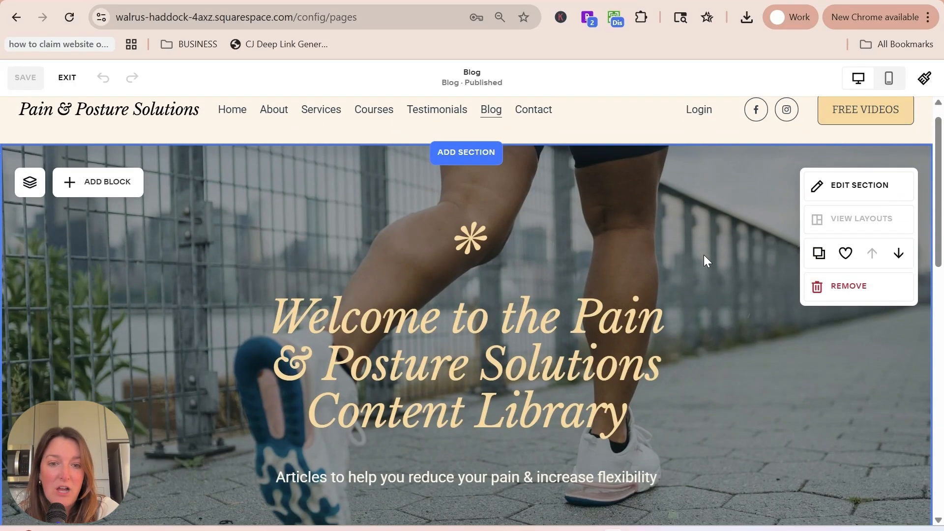
pyautogui.click(67, 78)
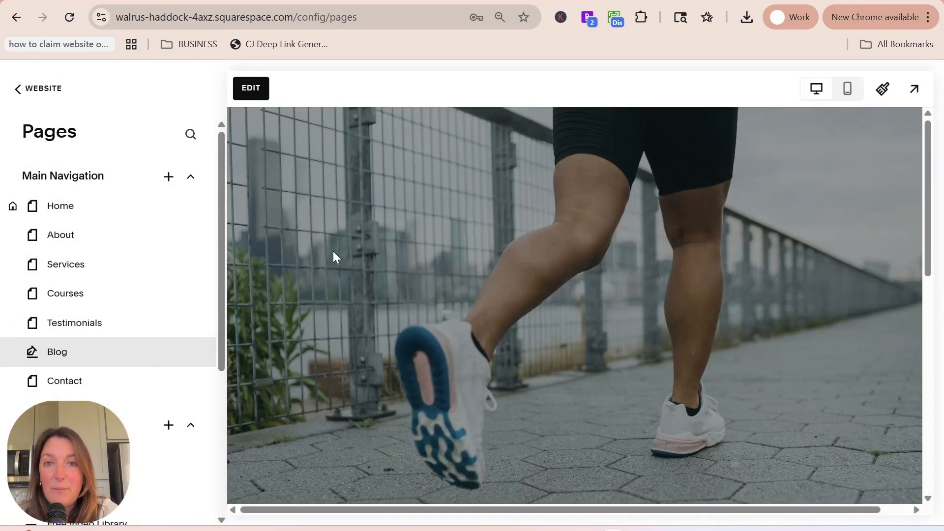
# Browse the Blog layouts offered for adding a page to the main navigation, and close the page chooser.
pyautogui.click(168, 178)
pyautogui.scroll(-5, 164, 288)
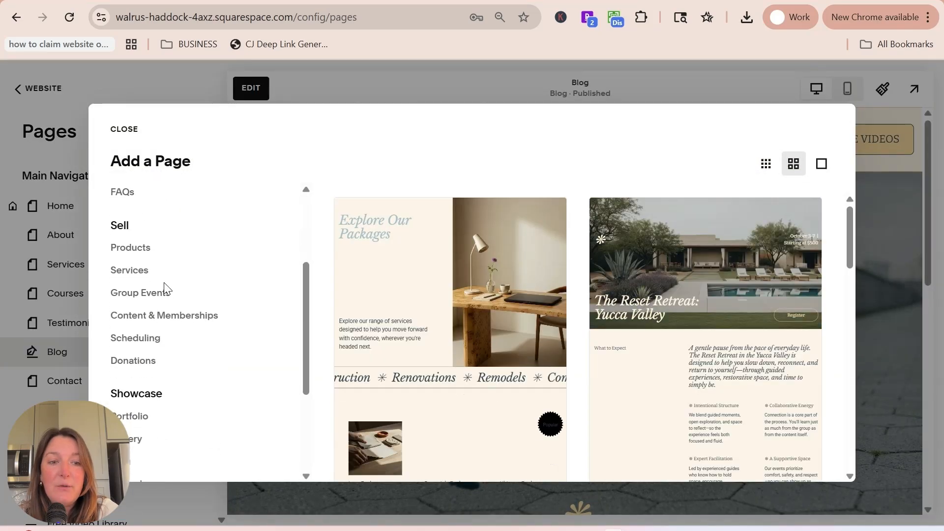
pyautogui.scroll(5, 164, 289)
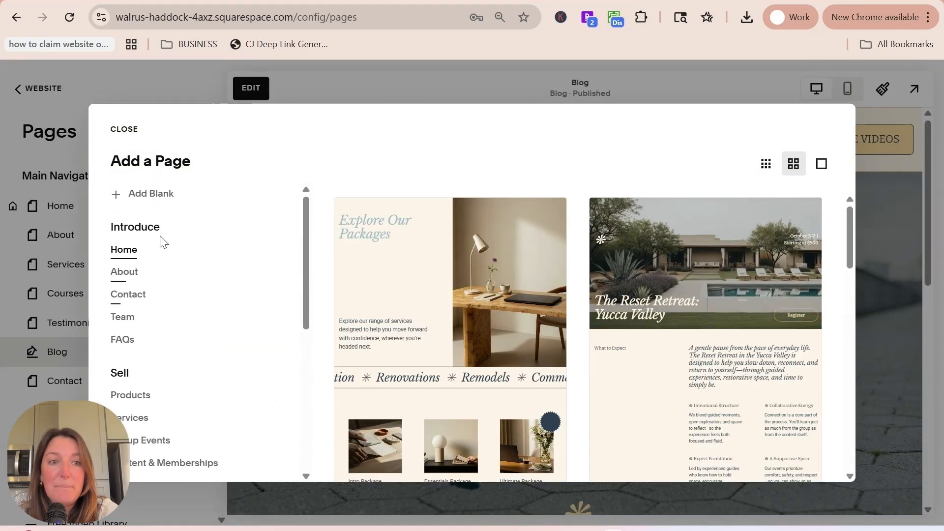
pyautogui.scroll(-5, 127, 320)
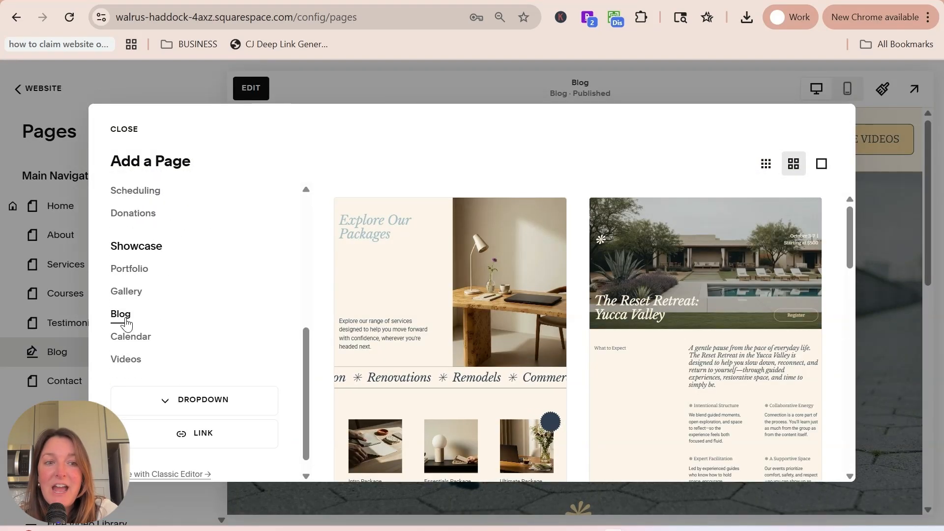
pyautogui.click(126, 321)
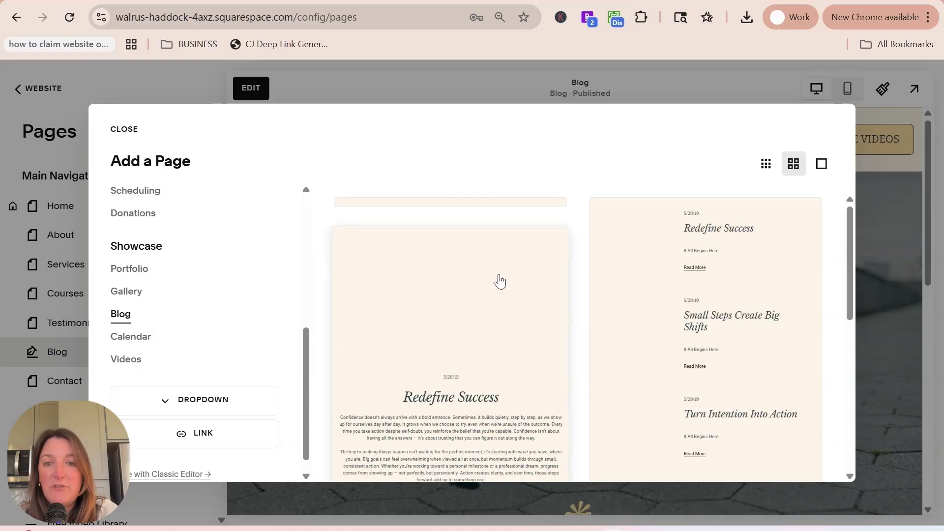
pyautogui.scroll(-6, 630, 309)
pyautogui.scroll(8, 602, 313)
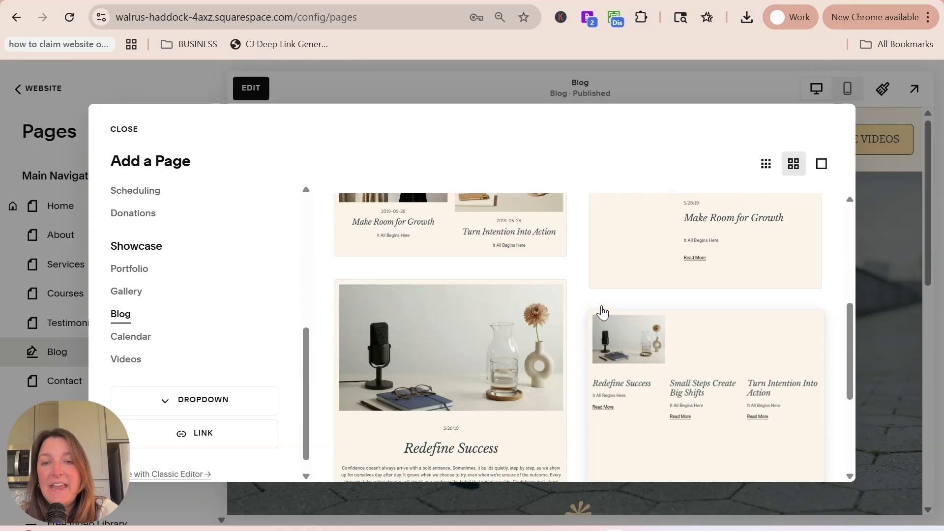
pyautogui.click(125, 129)
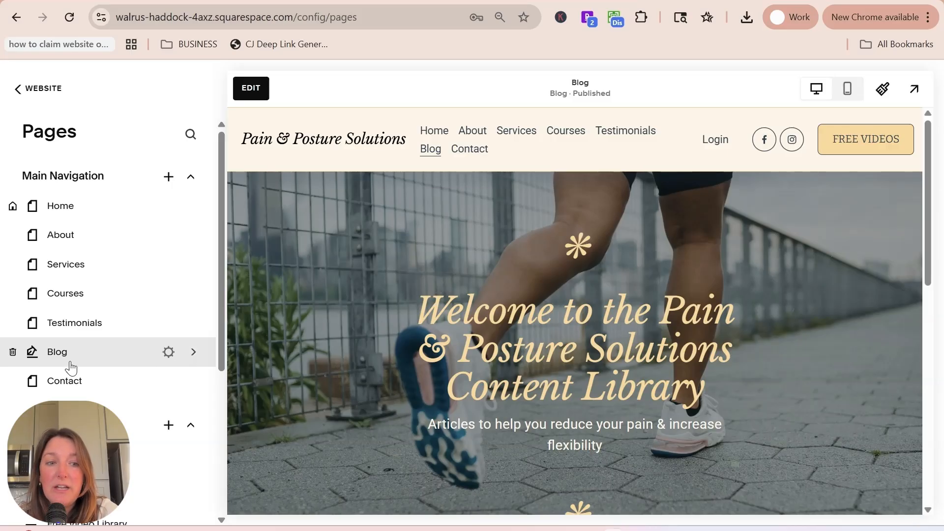
# Open the Blog page's content list and look through its existing posts.
pyautogui.moveTo(67, 363); pyautogui.dragTo(81, 331)
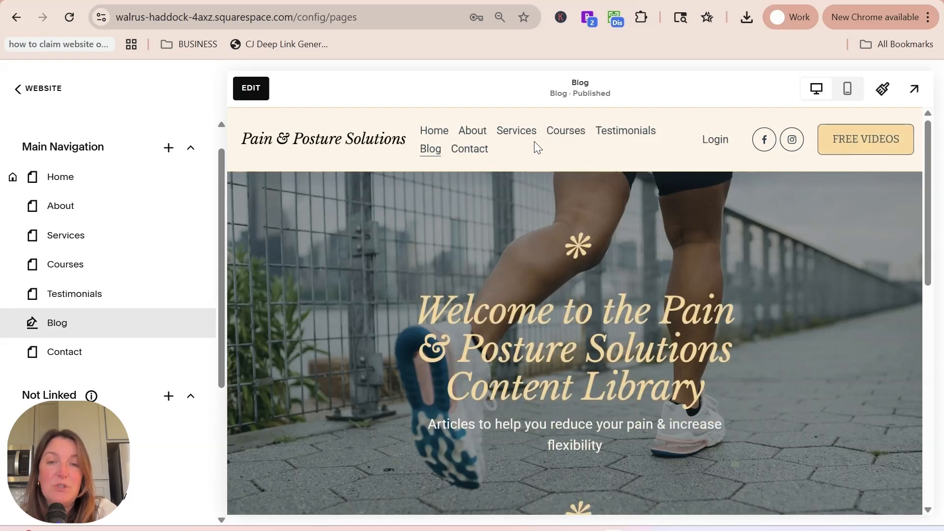
pyautogui.moveTo(157, 326)
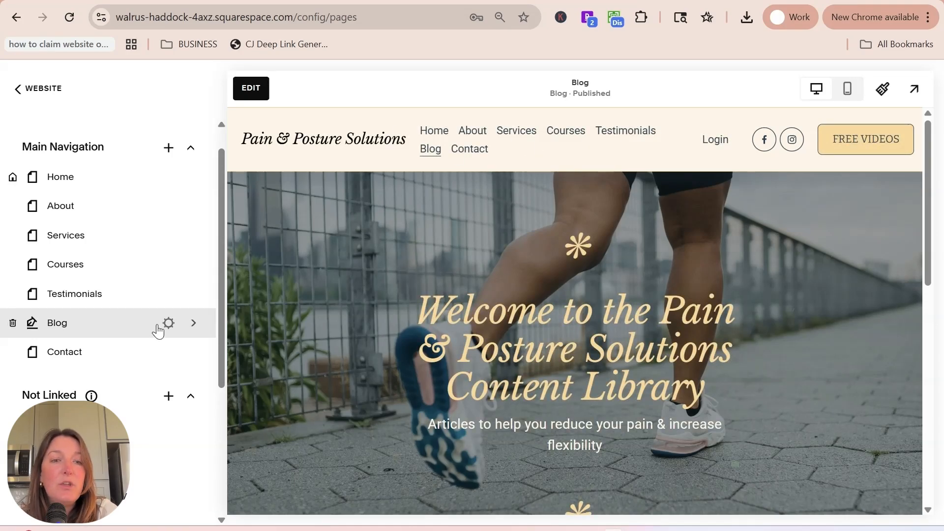
pyautogui.click(194, 326)
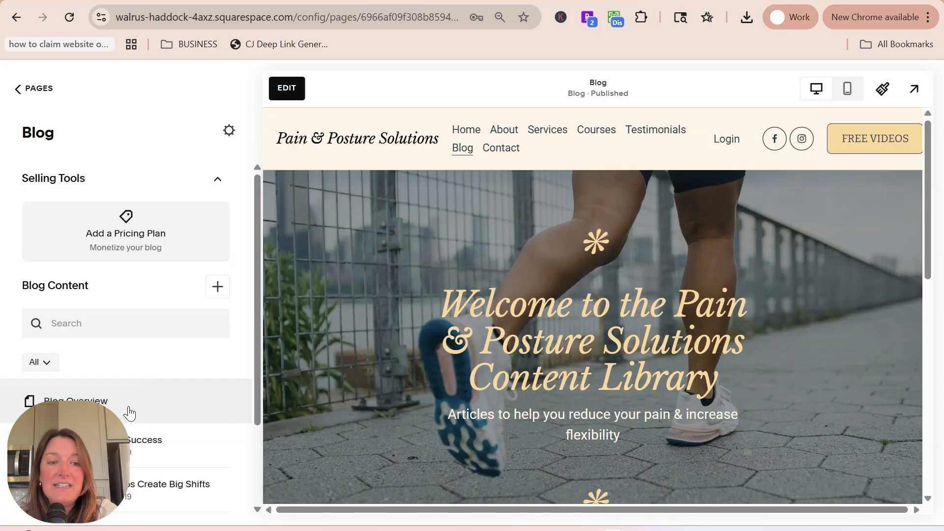
pyautogui.scroll(-2, 126, 412)
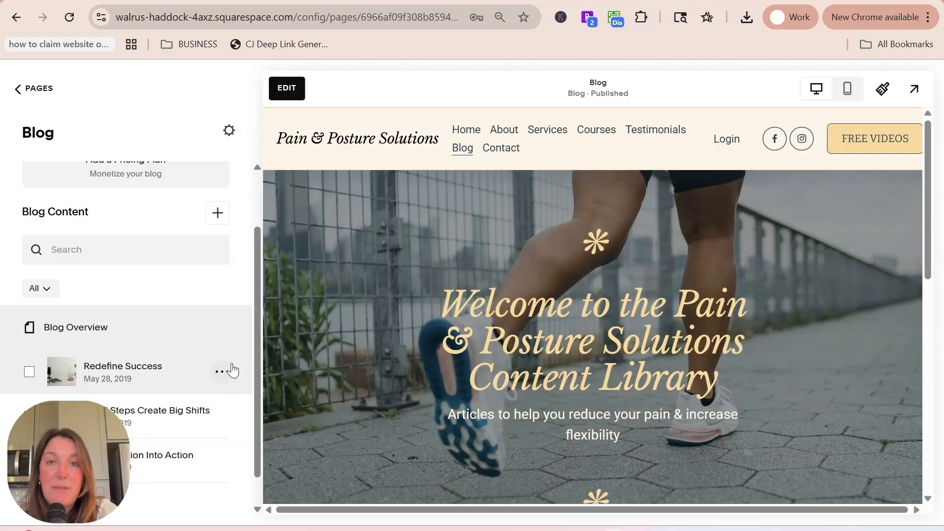
pyautogui.scroll(2, 205, 348)
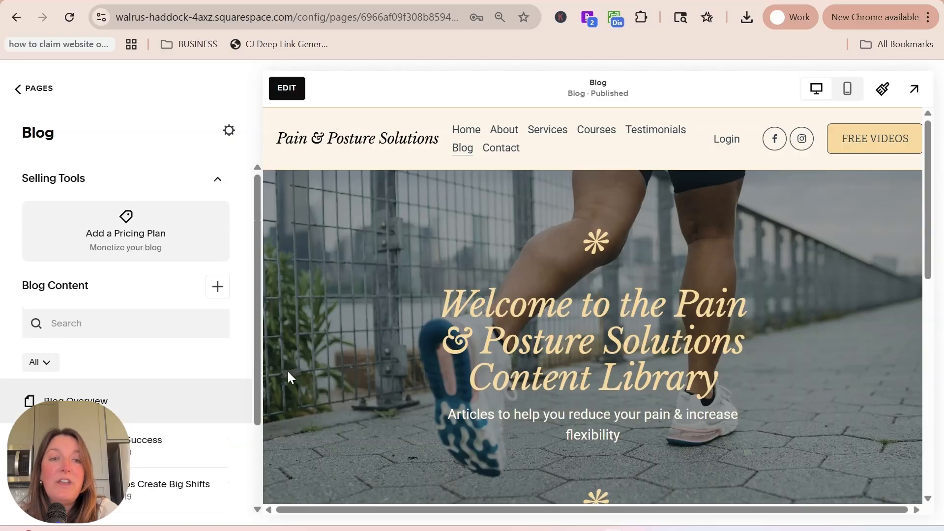
# Create a new blog post and enter the placeholder text "fhfhfhf" in its body.
pyautogui.click(218, 294)
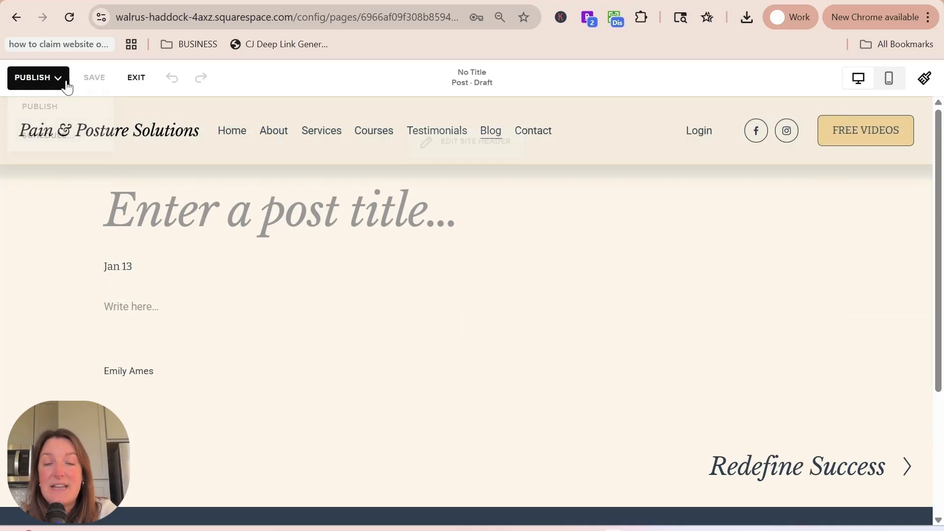
pyautogui.click(140, 307)
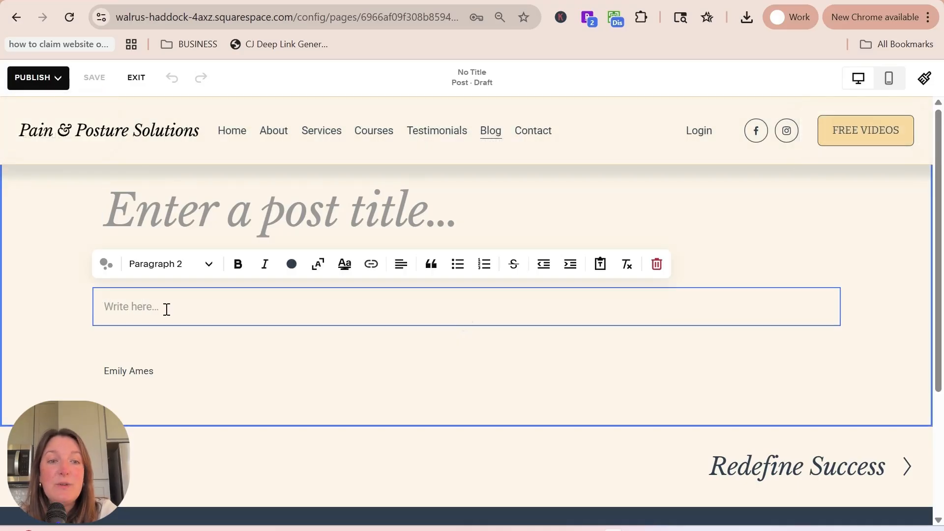
pyautogui.write('fhfhfhf')
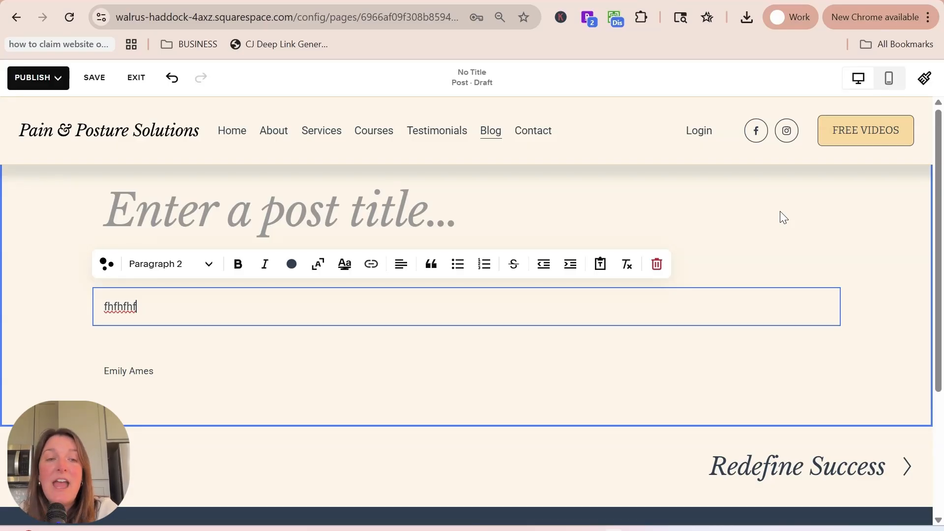
# Format the placeholder text in the post body as Heading 1.
pyautogui.click(116, 322)
pyautogui.click(137, 304)
pyautogui.doubleClick(140, 309)
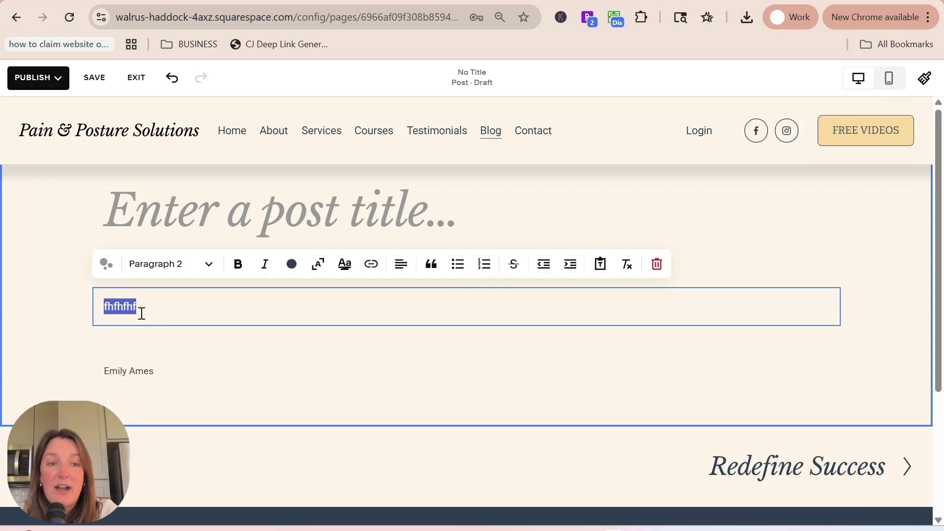
pyautogui.click(87, 322)
pyautogui.click(140, 305)
pyautogui.doubleClick(139, 306)
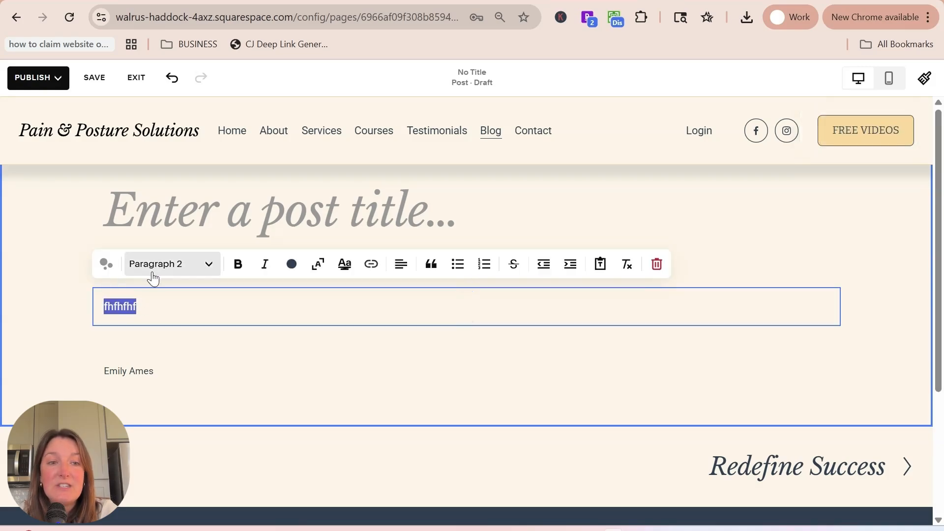
pyautogui.click(155, 275)
pyautogui.click(155, 299)
pyautogui.click(66, 323)
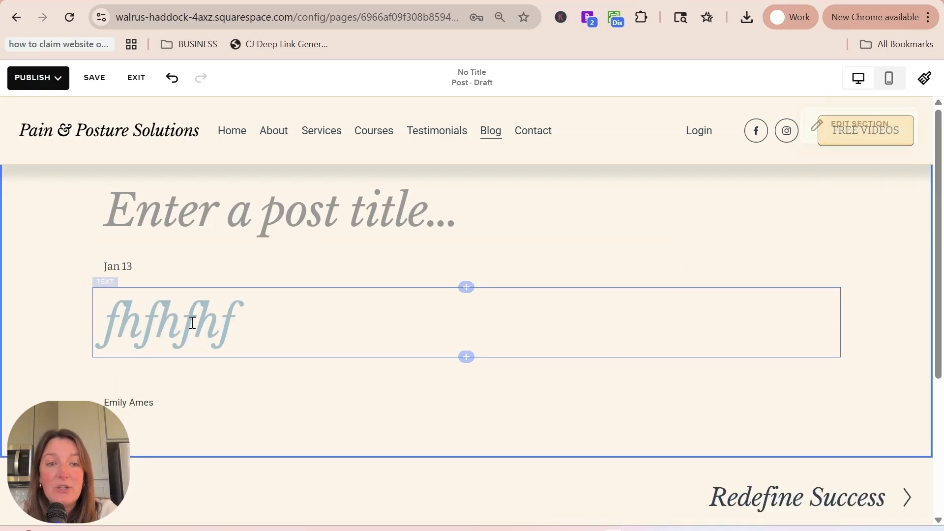
# Replace the placeholder text in the post body with "Title example" and format it as Heading 2.
pyautogui.click(229, 320)
pyautogui.hotkey('ctrl', 'a')
pyautogui.write('Title example')
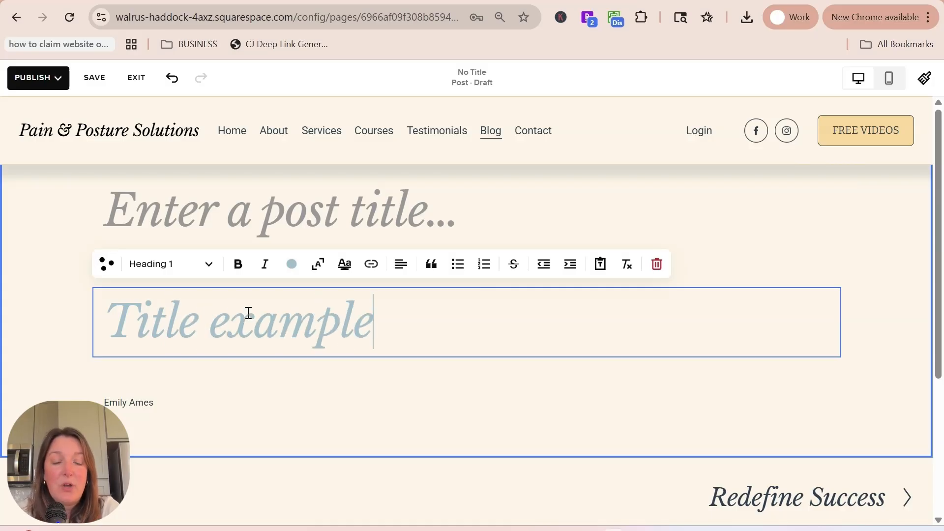
pyautogui.click(194, 264)
pyautogui.click(179, 324)
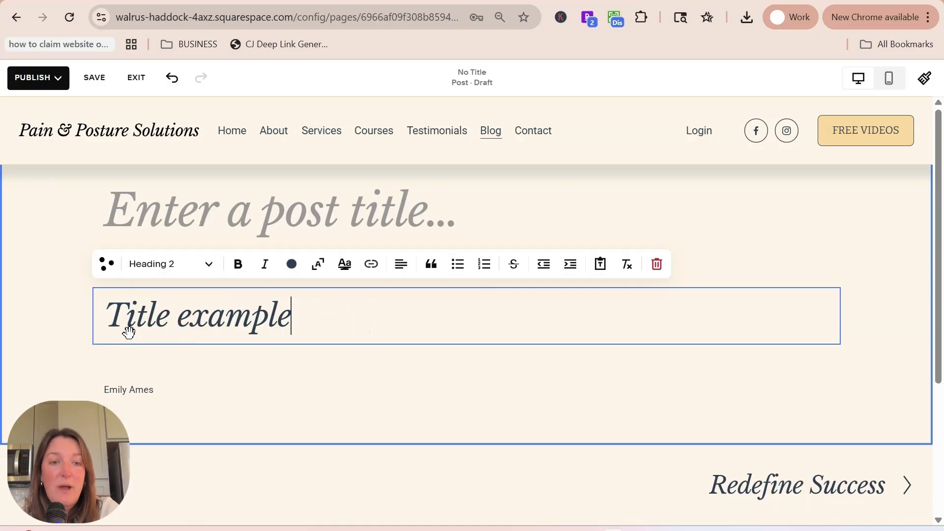
# Add the filler paragraph "fhffjfjfjjfjfjfjjfjf" beneath the heading, followed by a blank line.
pyautogui.press('Return')
pyautogui.write('fhffjfjfjjfjfjfjjfjf')
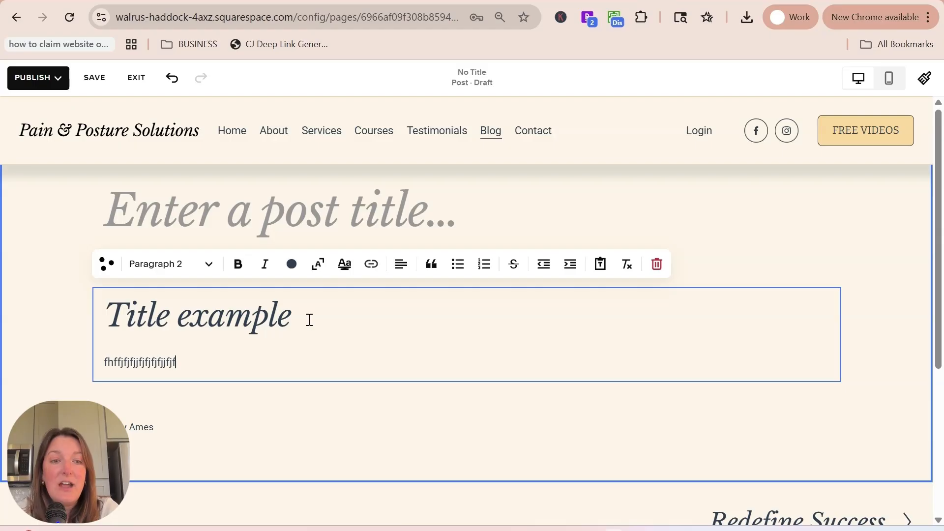
pyautogui.press('Return')
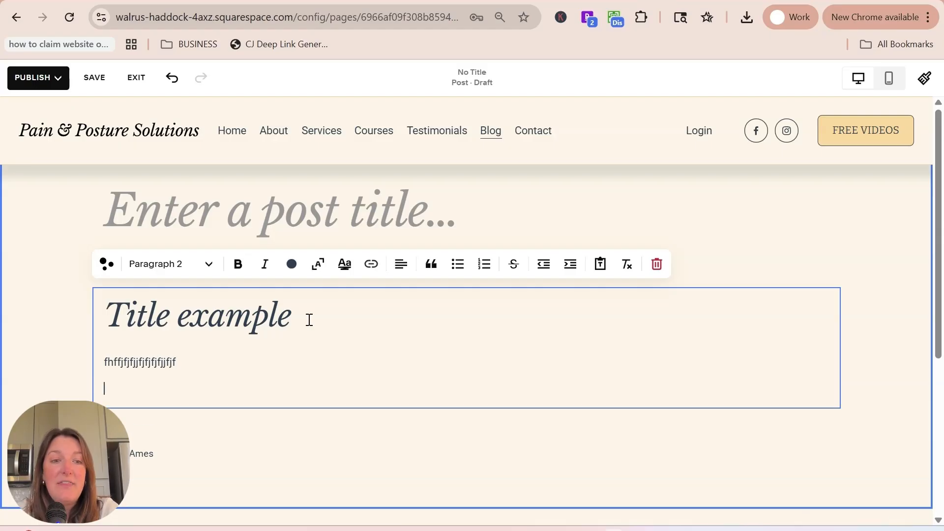
pyautogui.press('Return')
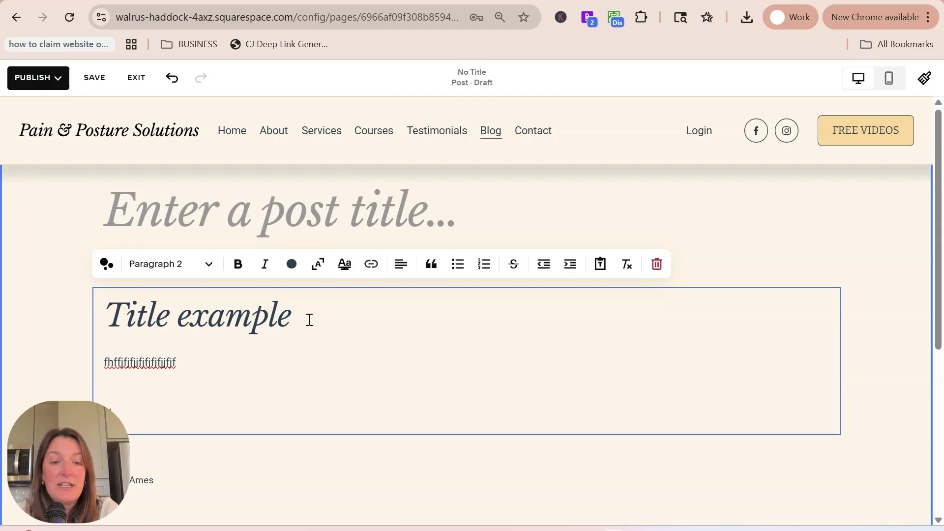
# Add the line "Section title 2" below the filler paragraph and format it as Heading 4.
pyautogui.write('Section title 2')
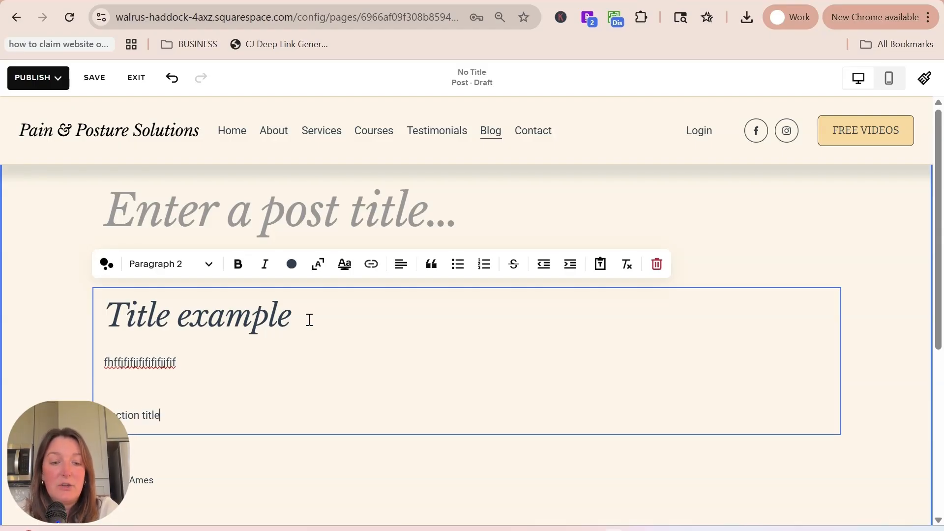
pyautogui.tripleClick(137, 418)
pyautogui.click(175, 266)
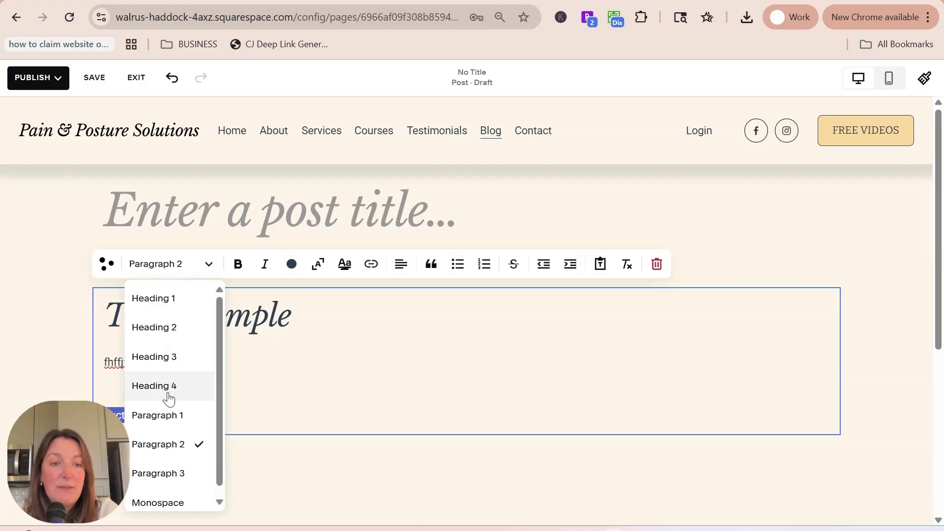
pyautogui.click(169, 389)
pyautogui.click(172, 280)
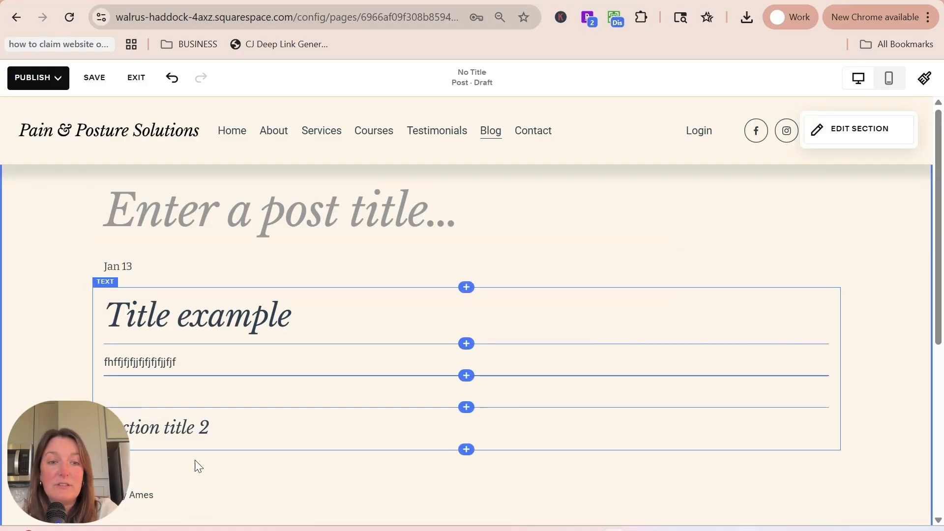
# Try centre alignment on the blank paragraph below "Section title 2" and set it back to left alignment.
pyautogui.click(241, 428)
pyautogui.click(242, 411)
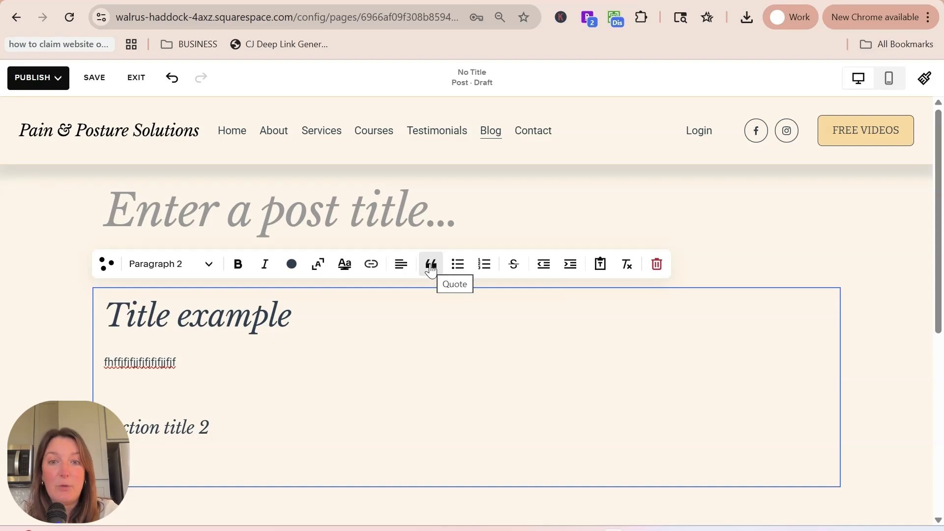
pyautogui.click(400, 266)
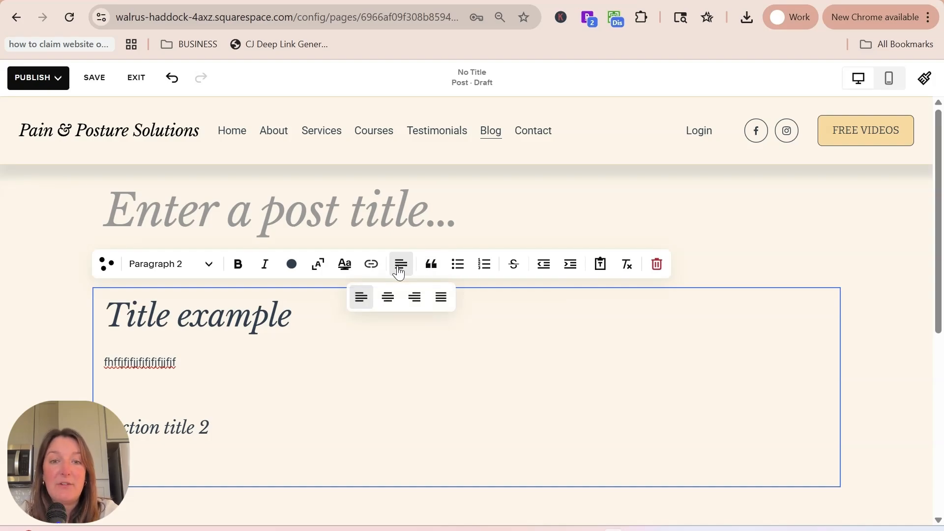
pyautogui.click(394, 303)
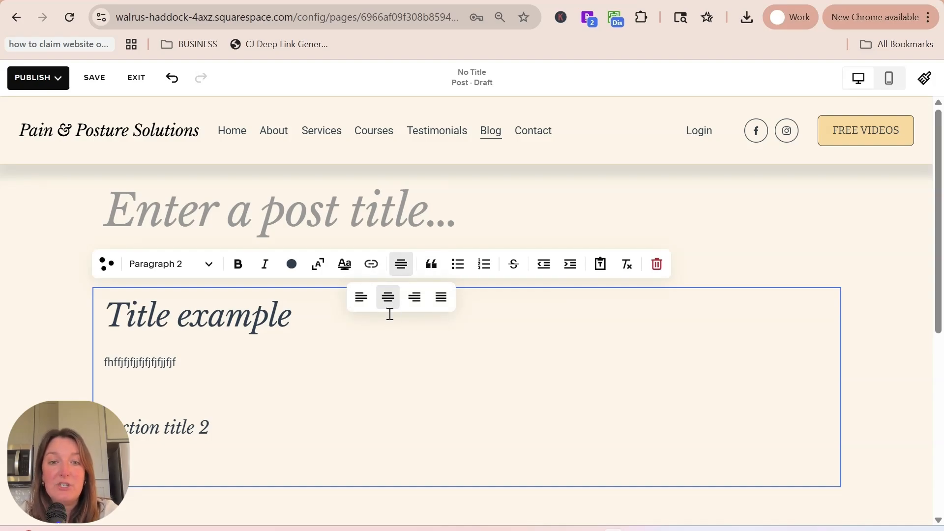
pyautogui.click(363, 301)
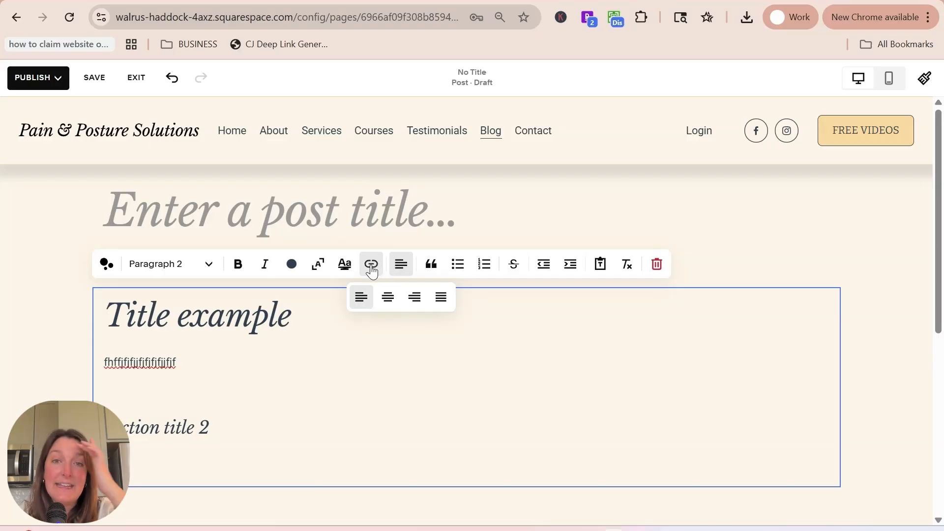
# Add the line "Resource Video #2 - on YouTube" below "Section title 2", leaving a blank line between them.
pyautogui.click(215, 422)
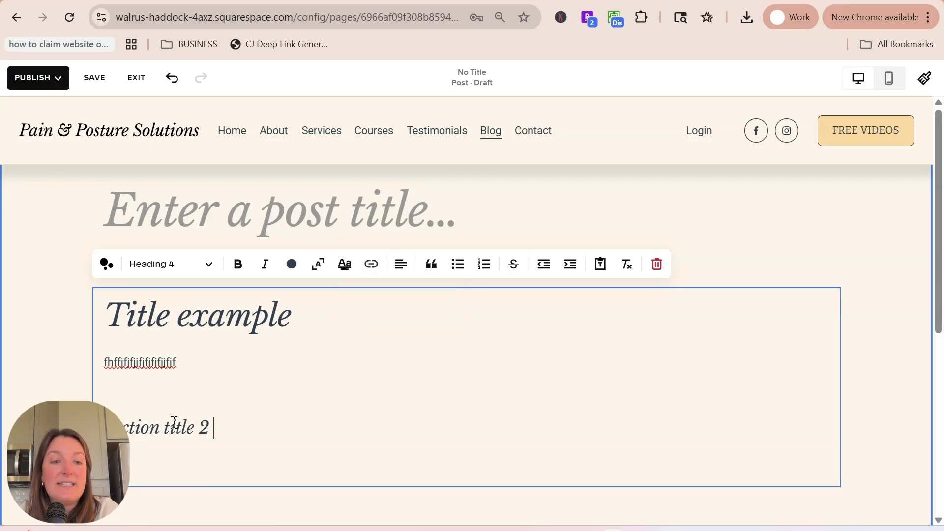
pyautogui.press('Return')
pyautogui.press('Return')
pyautogui.write('Resourc')
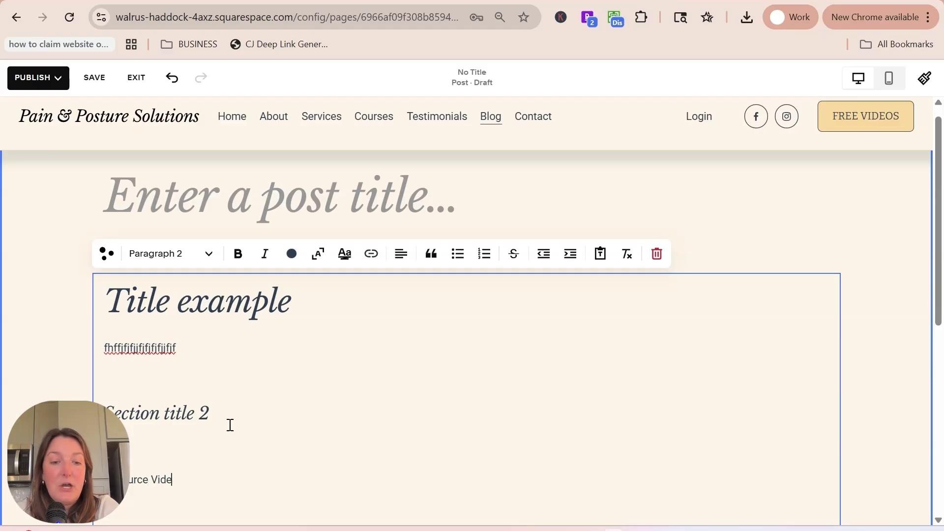
pyautogui.write('e Video #2 - on ')
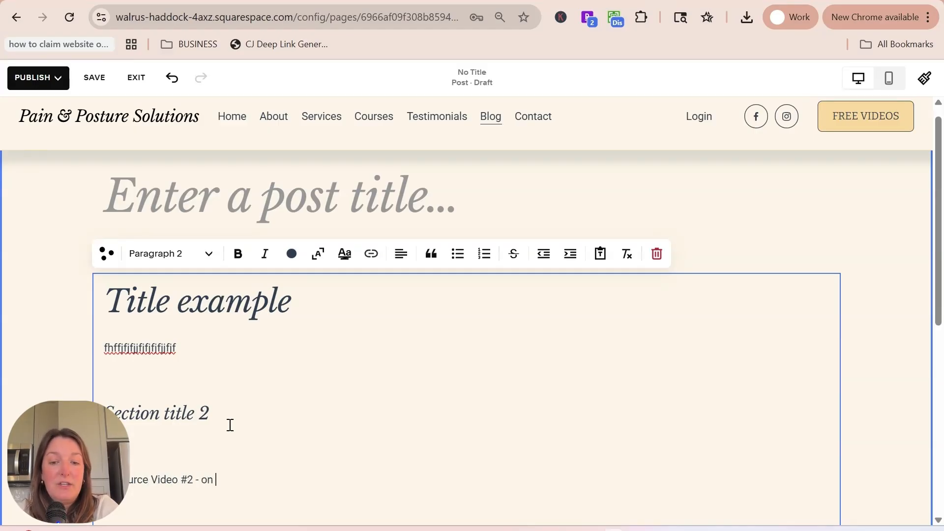
pyautogui.write('YouTube')
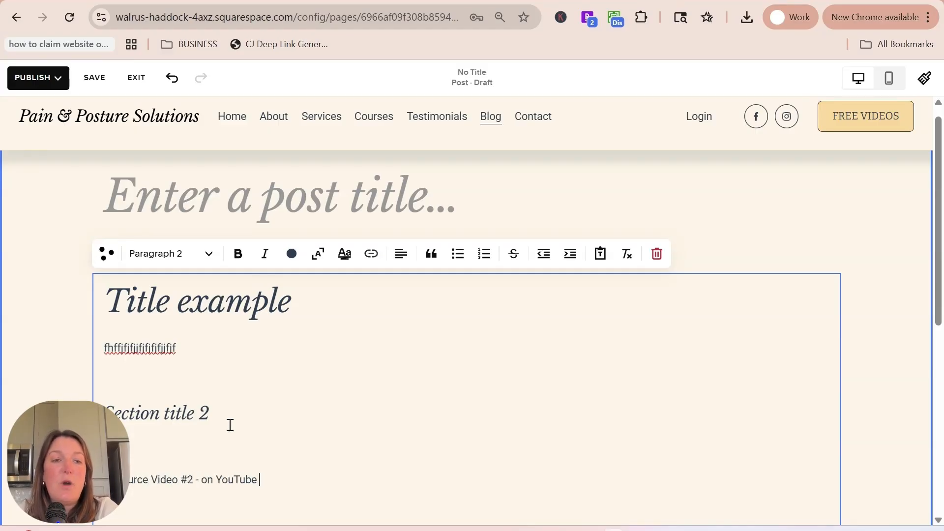
# Open the link settings for the "Resource Video #2 - on YouTube" line and review the available link types without adding a link.
pyautogui.scroll(-2, 295, 418)
pyautogui.click(178, 406)
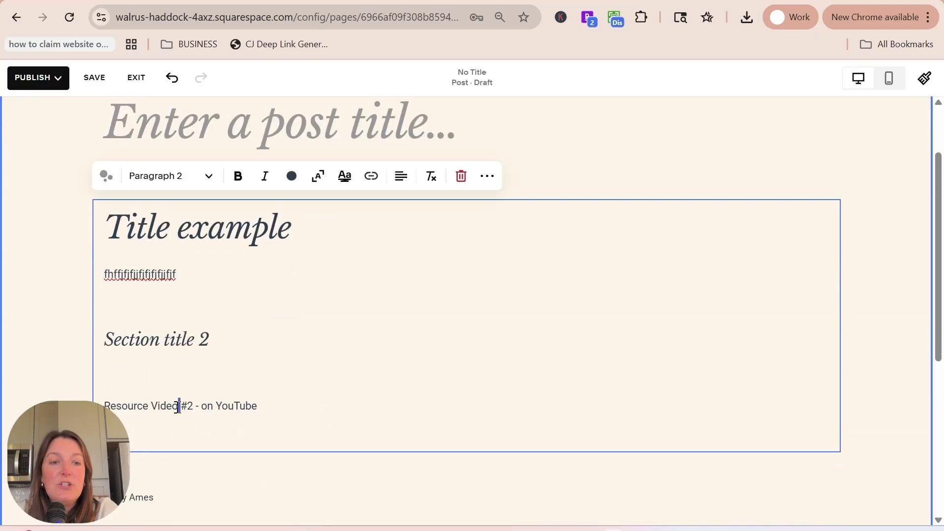
pyautogui.tripleClick(178, 407)
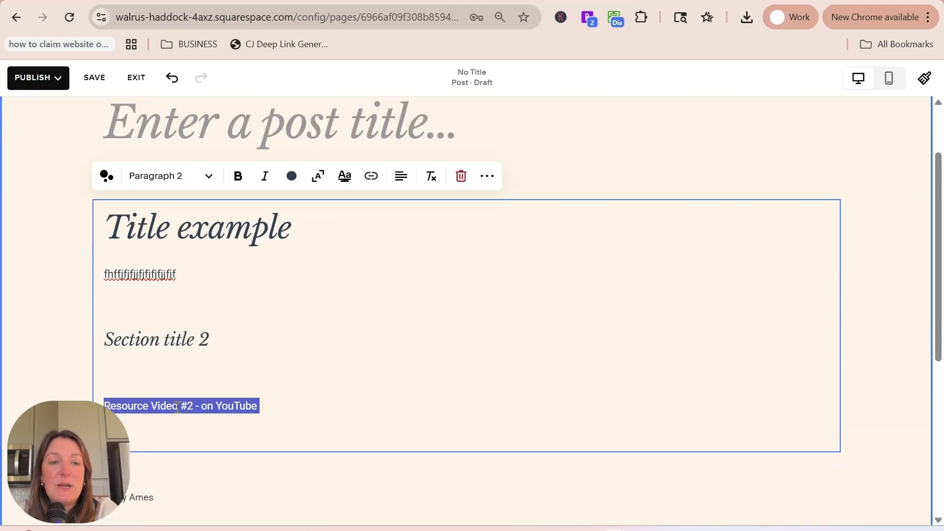
pyautogui.click(371, 177)
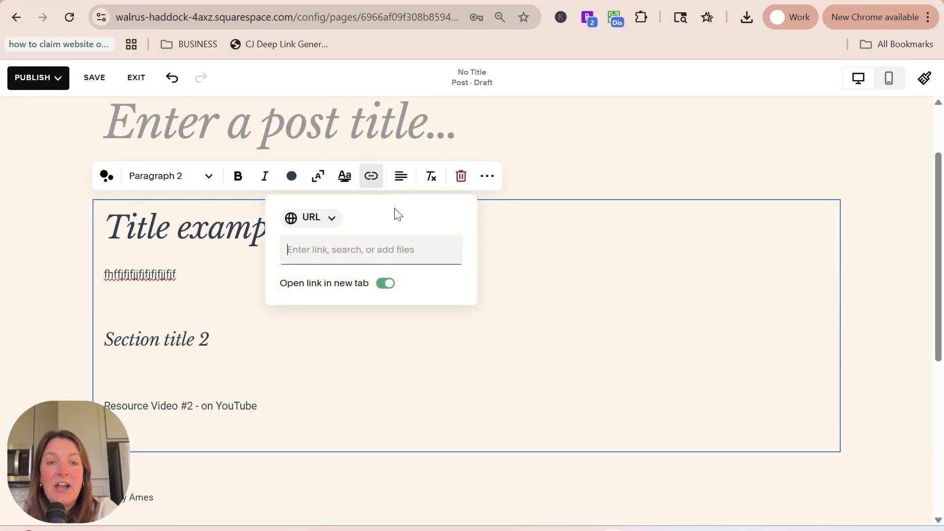
pyautogui.click(367, 251)
pyautogui.click(332, 219)
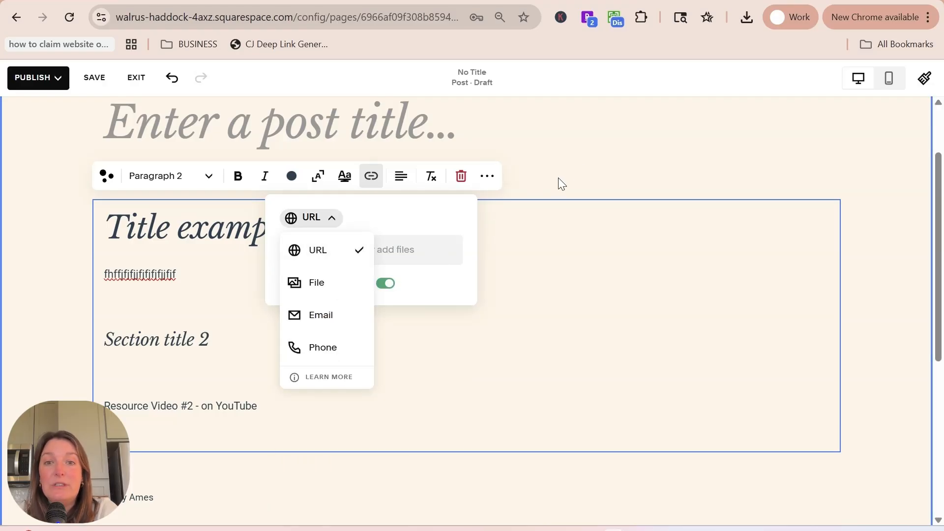
pyautogui.click(605, 298)
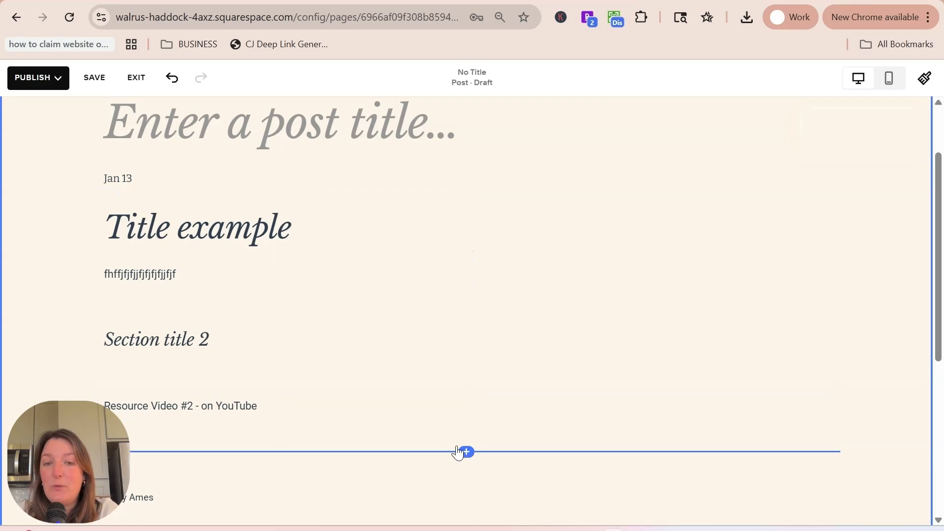
# Insert a video block below the "Resource Video #2 - on YouTube" line and look through its content settings.
pyautogui.scroll(-1, 466, 454)
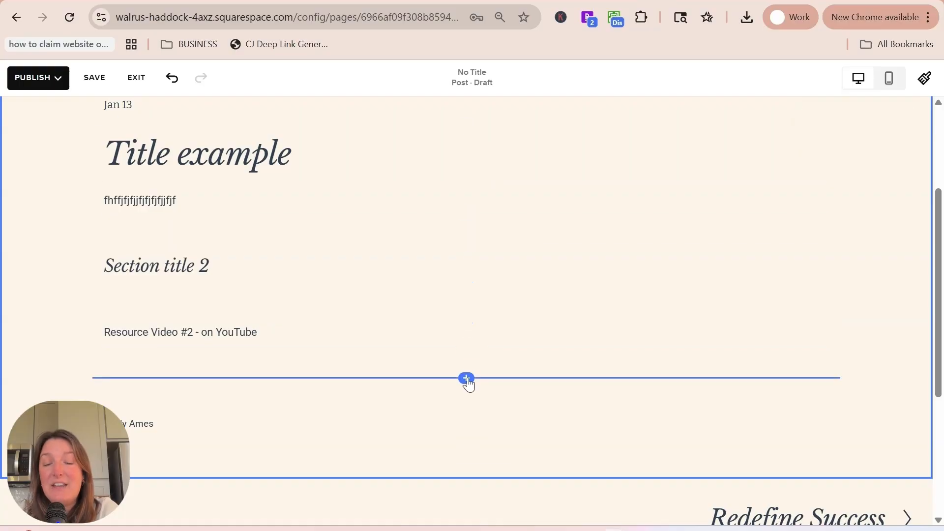
pyautogui.click(466, 378)
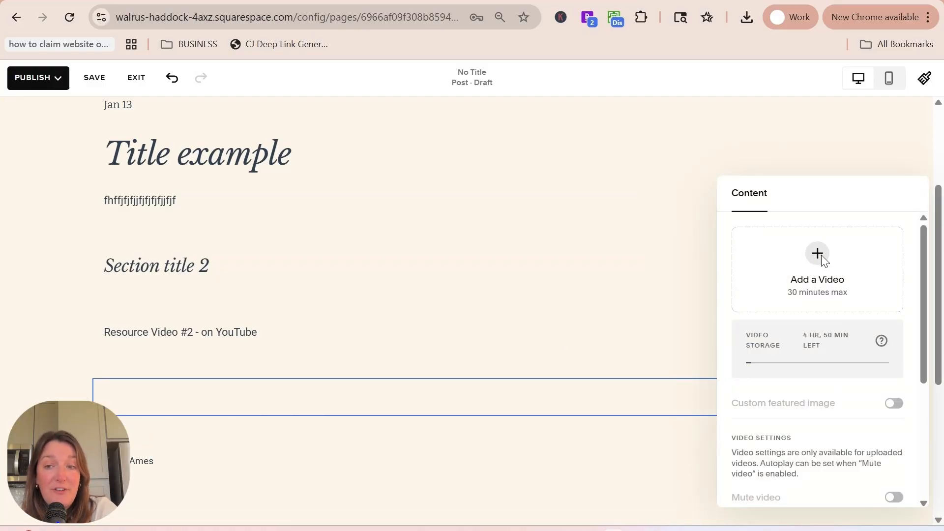
pyautogui.scroll(-3, 828, 338)
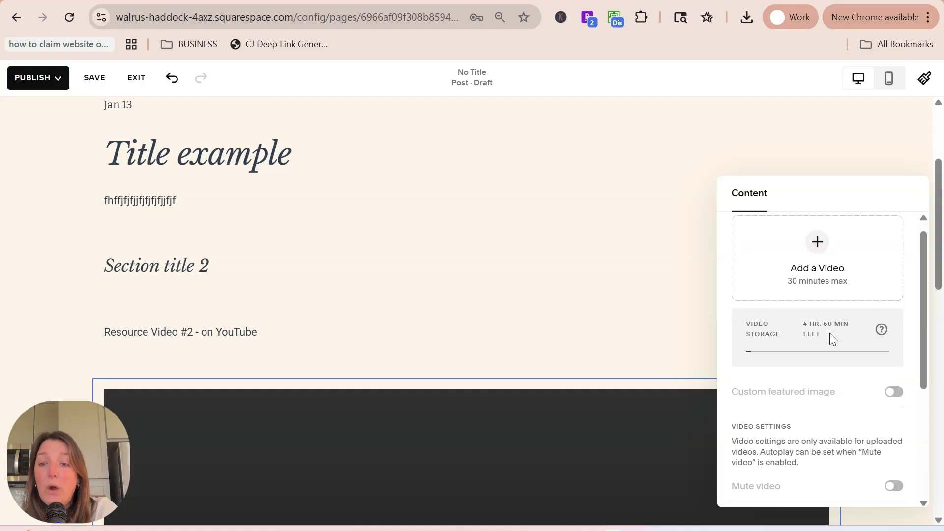
pyautogui.scroll(-1, 835, 335)
pyautogui.scroll(4, 836, 332)
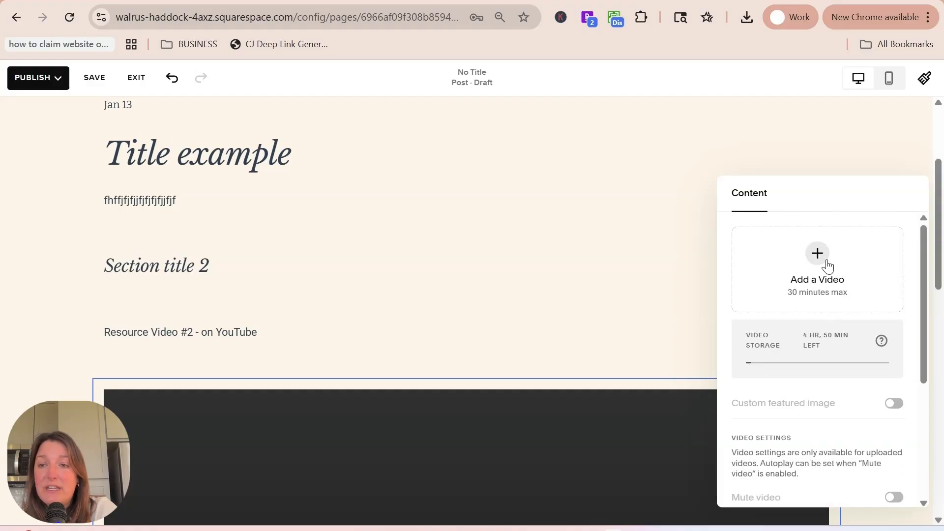
# View the ways to add a video, open the YouTube or Vimeo link entry, and cancel it.
pyautogui.click(819, 254)
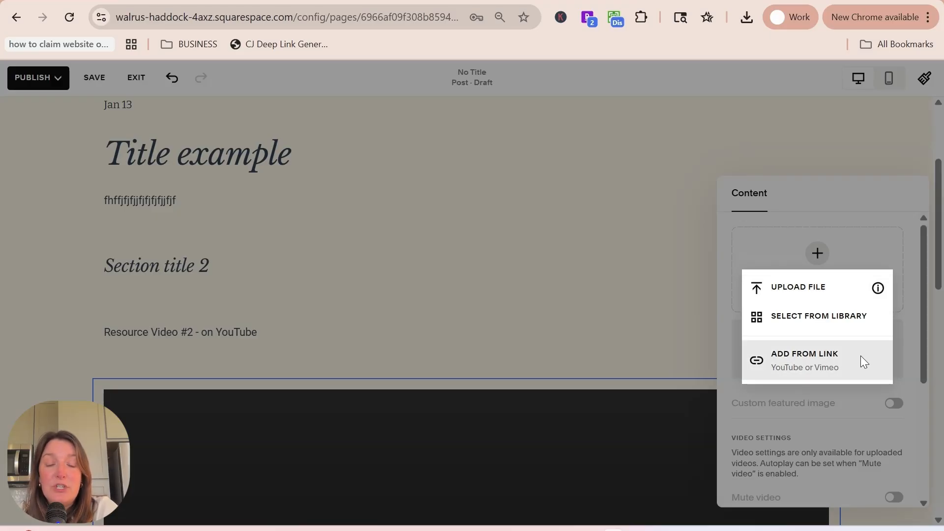
pyautogui.click(830, 356)
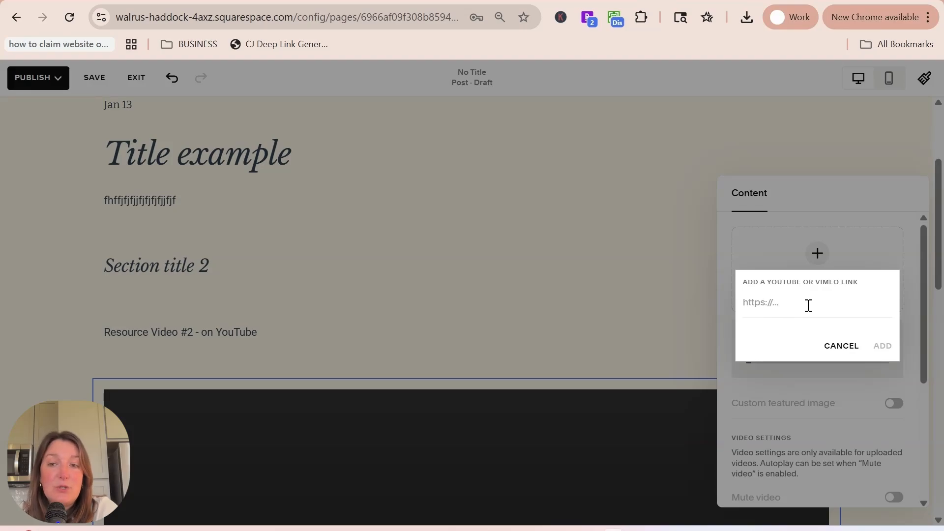
pyautogui.click(842, 346)
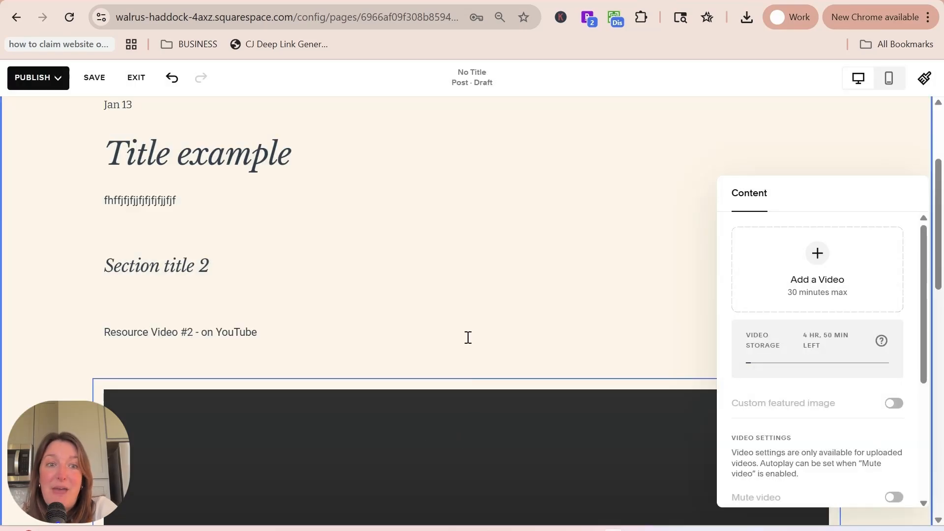
pyautogui.click(189, 337)
# Insert an image block below the video block and leave it empty with its default Inline design.
pyautogui.scroll(-10, 541, 383)
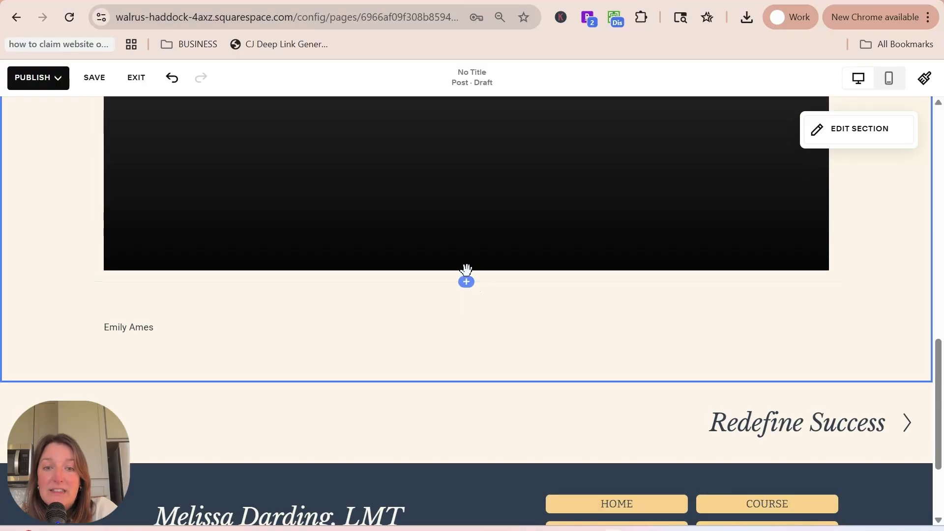
pyautogui.click(466, 281)
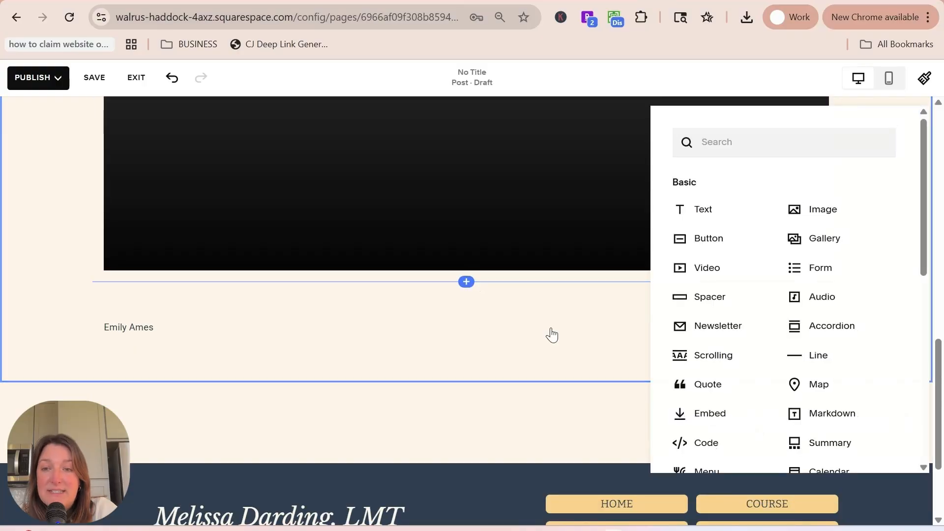
pyautogui.click(837, 216)
pyautogui.scroll(-3, 541, 320)
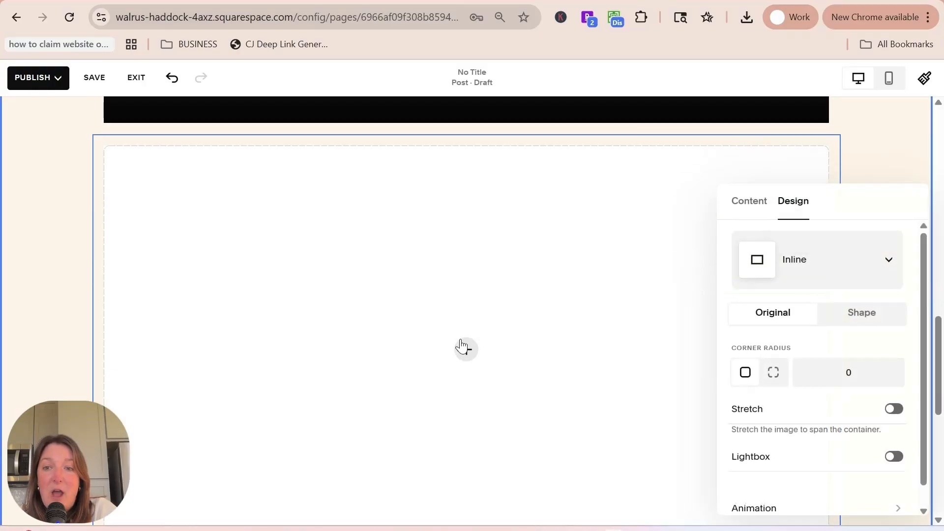
pyautogui.scroll(-6, 645, 241)
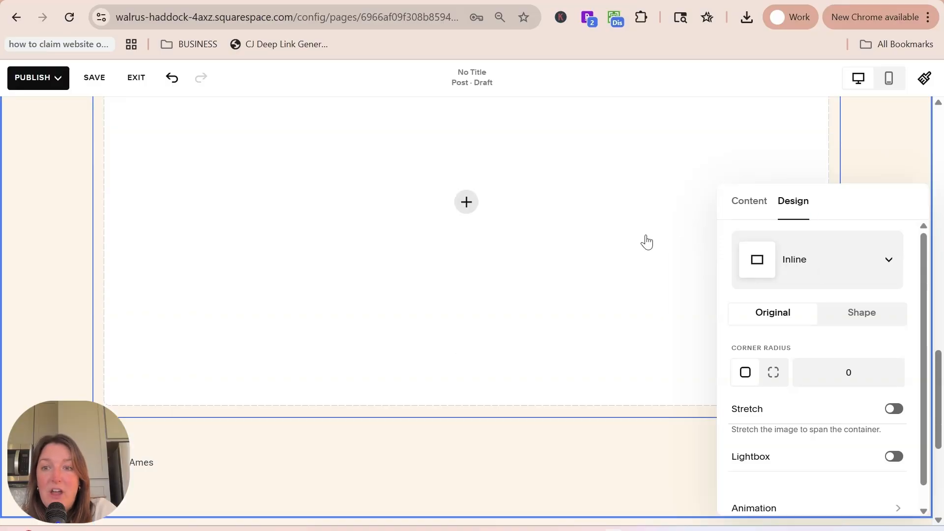
pyautogui.click(463, 260)
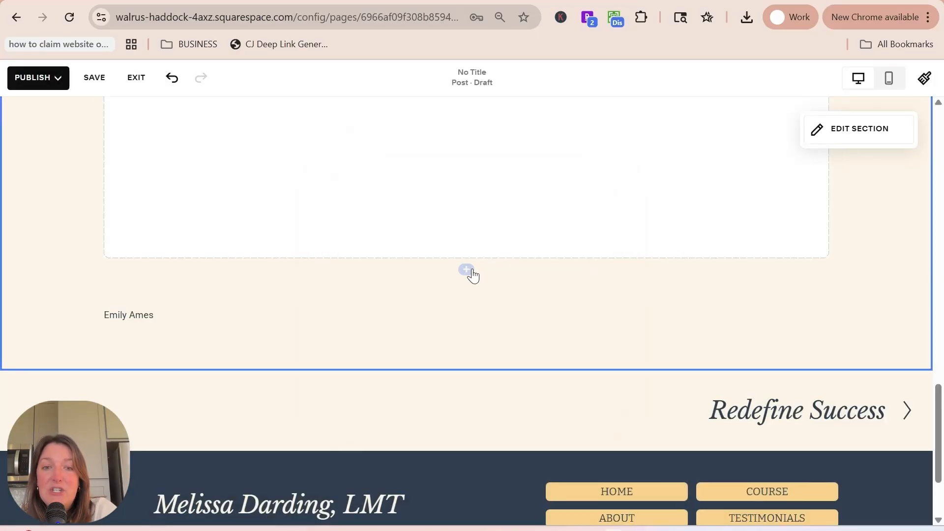
# Review the content section of the blog post settings, from featured image down to source URL, and close the settings.
pyautogui.click(468, 271)
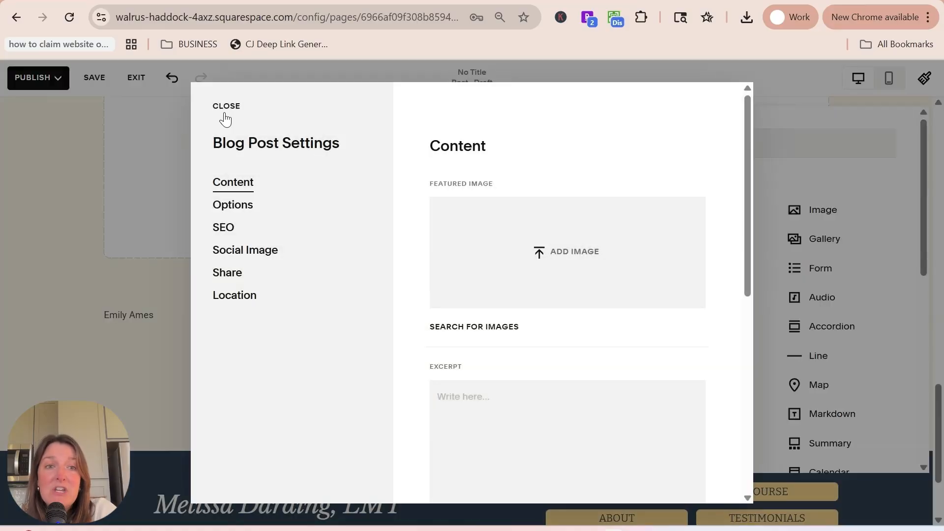
pyautogui.click(226, 109)
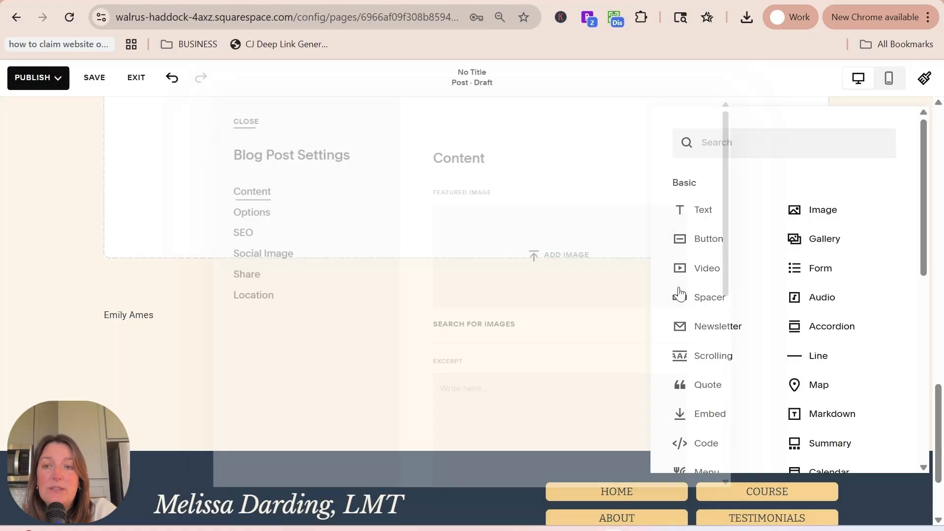
pyautogui.click(566, 312)
pyautogui.click(467, 308)
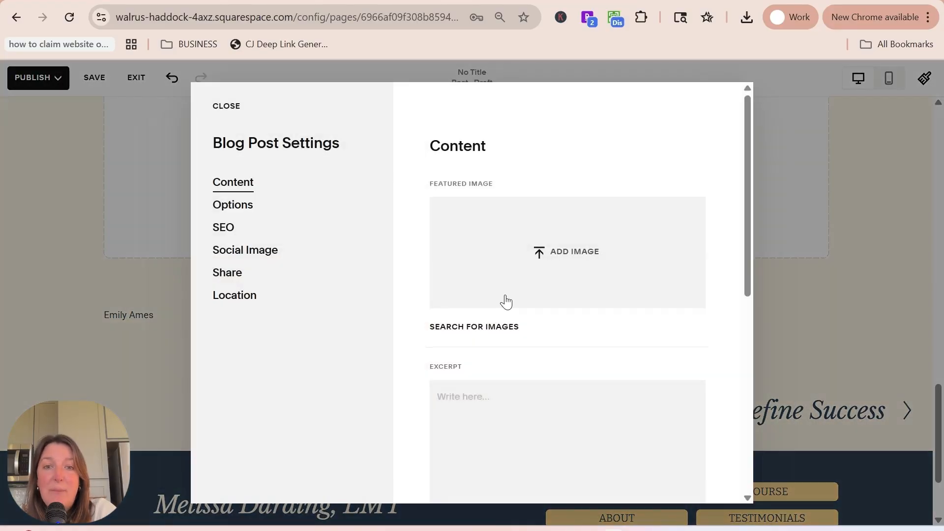
pyautogui.scroll(-8, 516, 295)
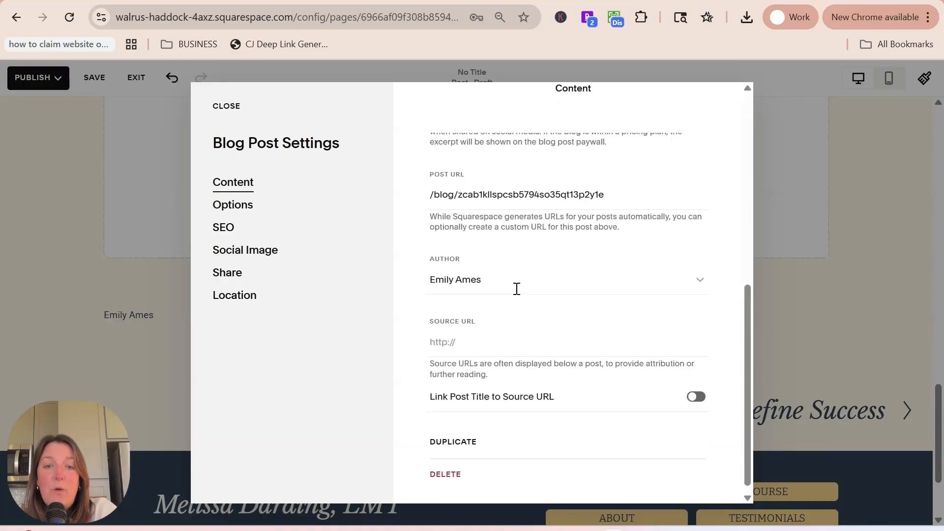
pyautogui.scroll(8, 511, 290)
pyautogui.click(213, 109)
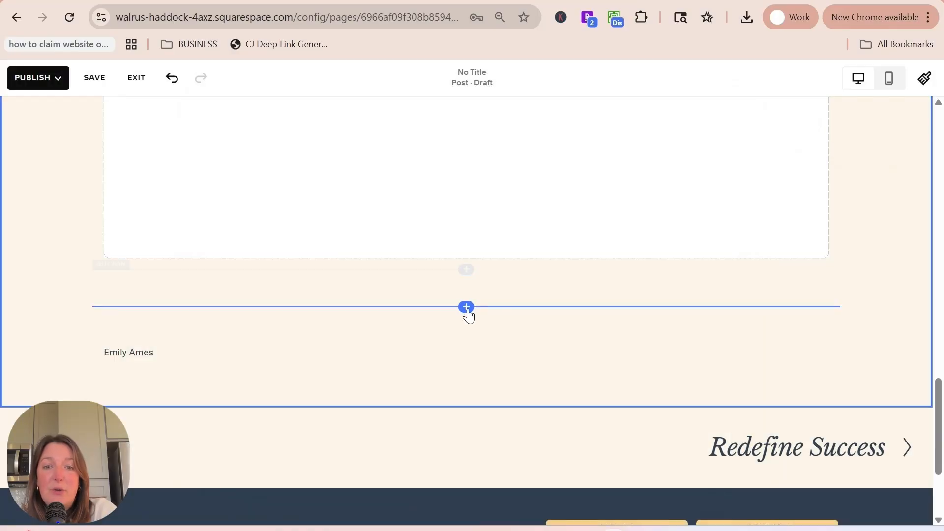
# Insert a button block at the end of the post, above the author name, and open its content settings.
pyautogui.click(467, 307)
pyautogui.click(695, 260)
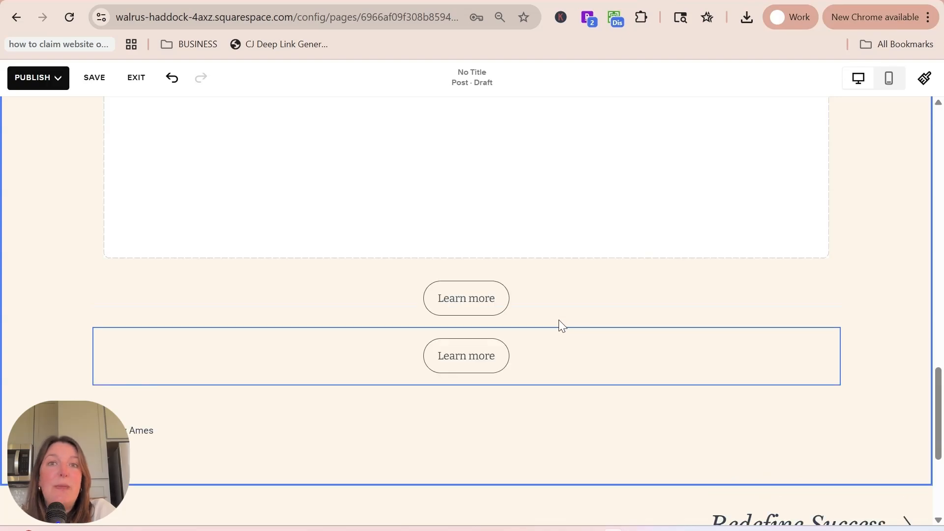
pyautogui.click(496, 361)
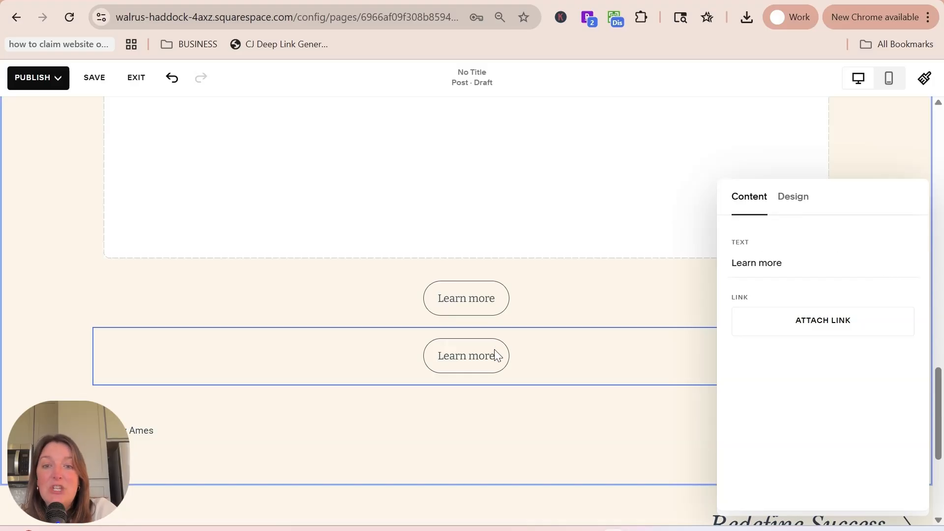
# Examine the link types that can be attached to the lower "Learn more" button and close the link options.
pyautogui.click(823, 332)
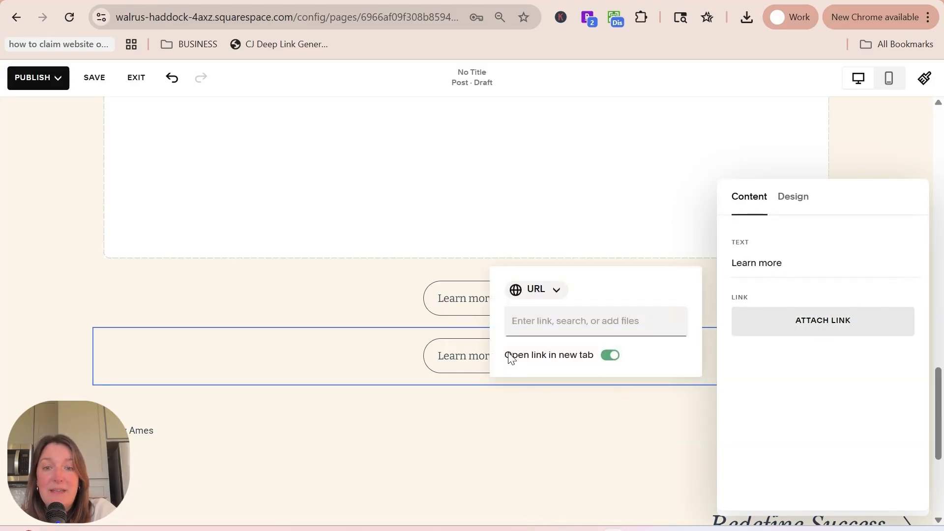
pyautogui.click(553, 295)
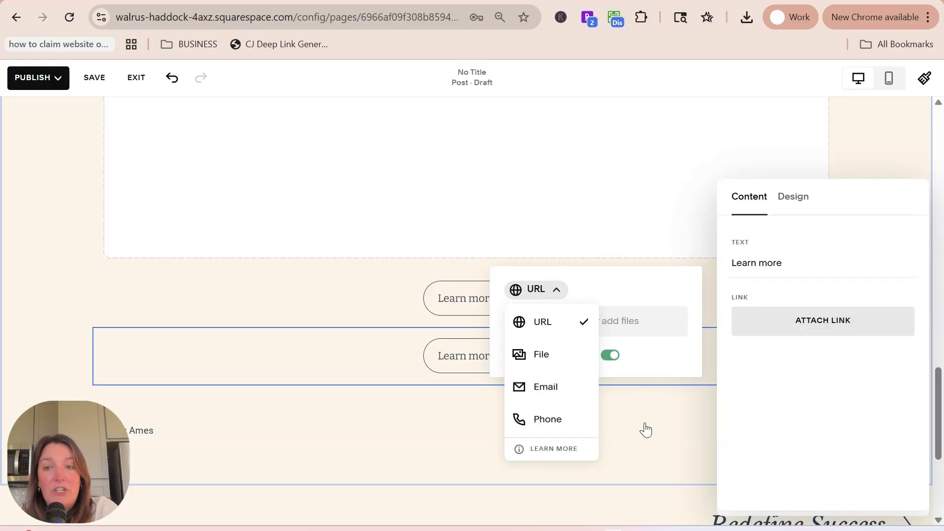
pyautogui.click(400, 335)
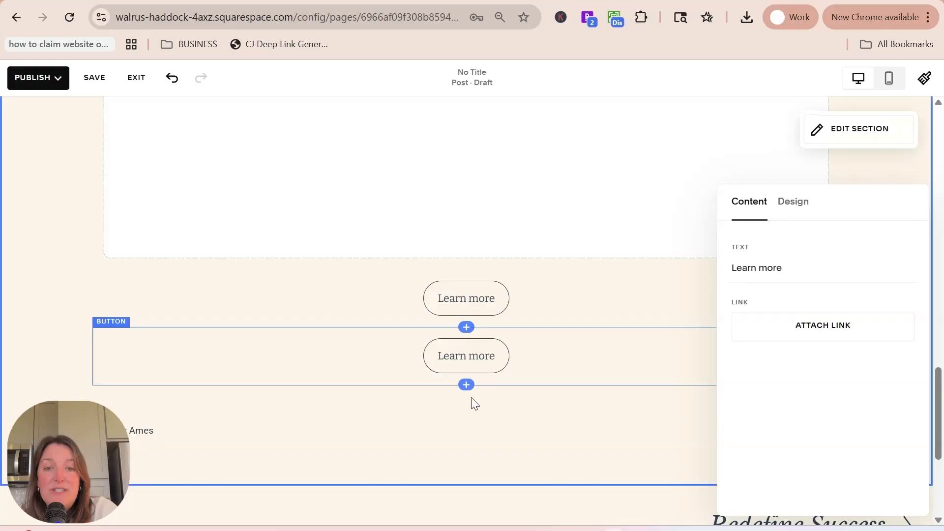
pyautogui.click(466, 386)
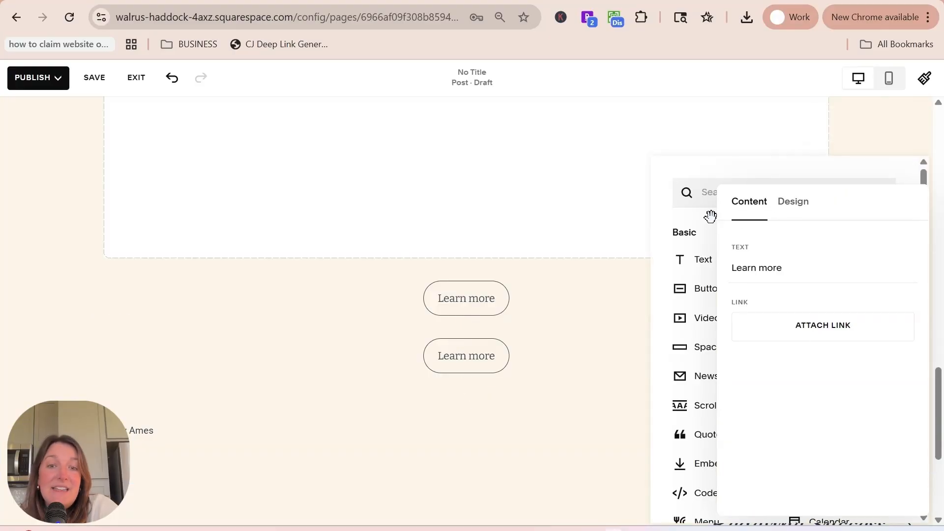
pyautogui.click(541, 389)
pyautogui.scroll(-1, 479, 346)
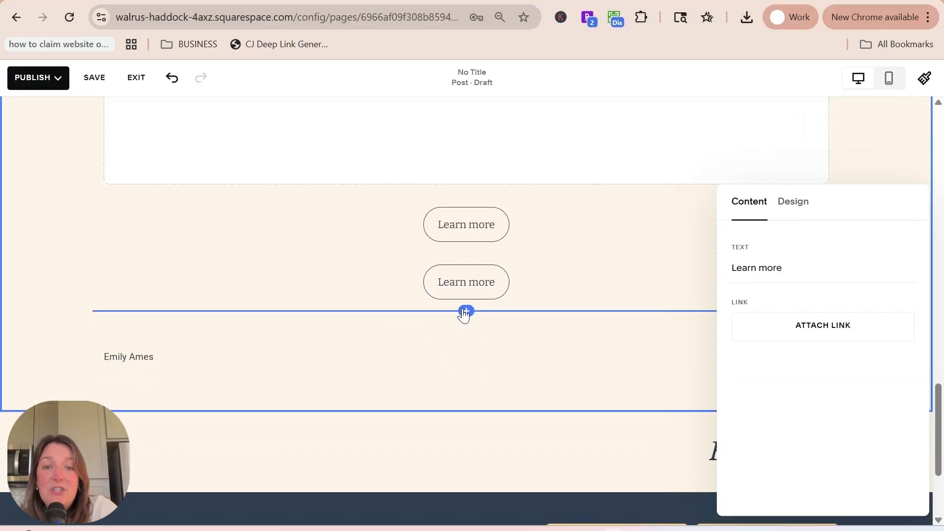
pyautogui.click(465, 312)
pyautogui.click(743, 233)
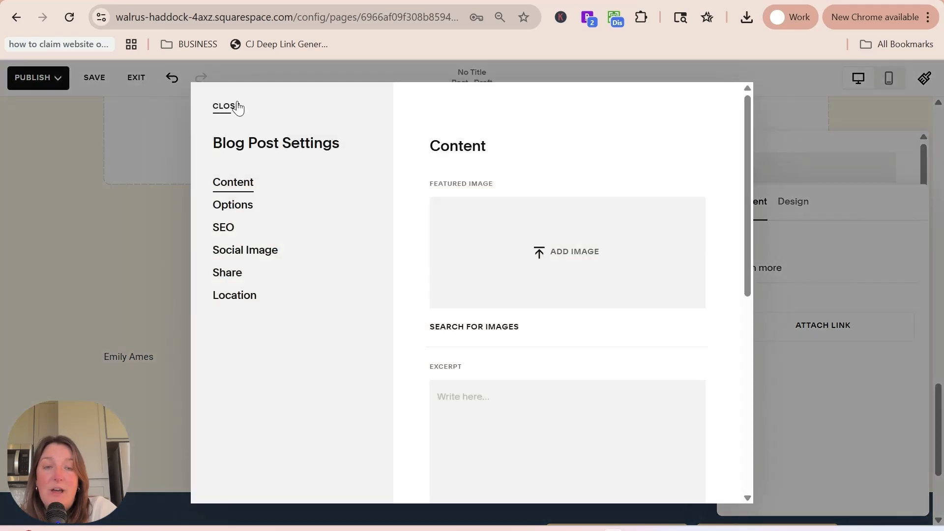
pyautogui.click(238, 108)
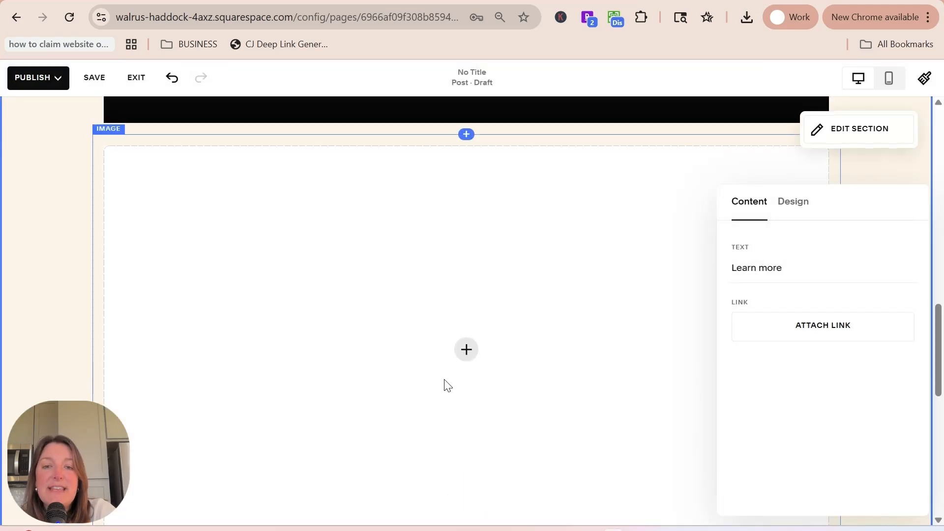
# Choose a picture from the image library for the empty image block.
pyautogui.click(466, 349)
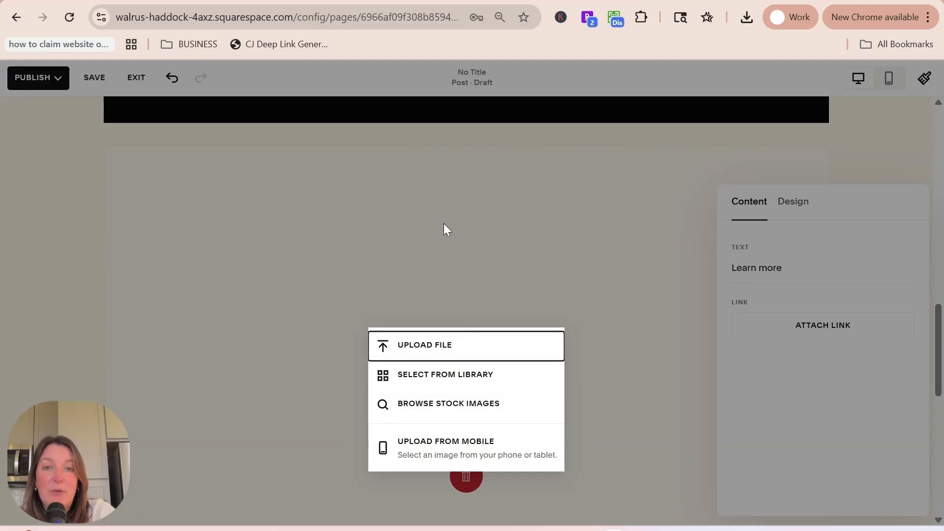
pyautogui.click(899, 141)
pyautogui.scroll(-2, 624, 269)
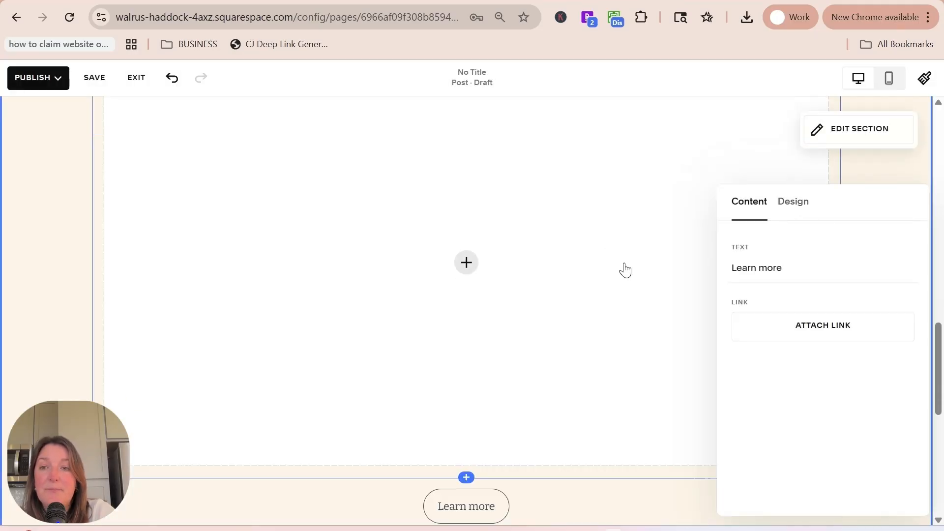
pyautogui.click(459, 385)
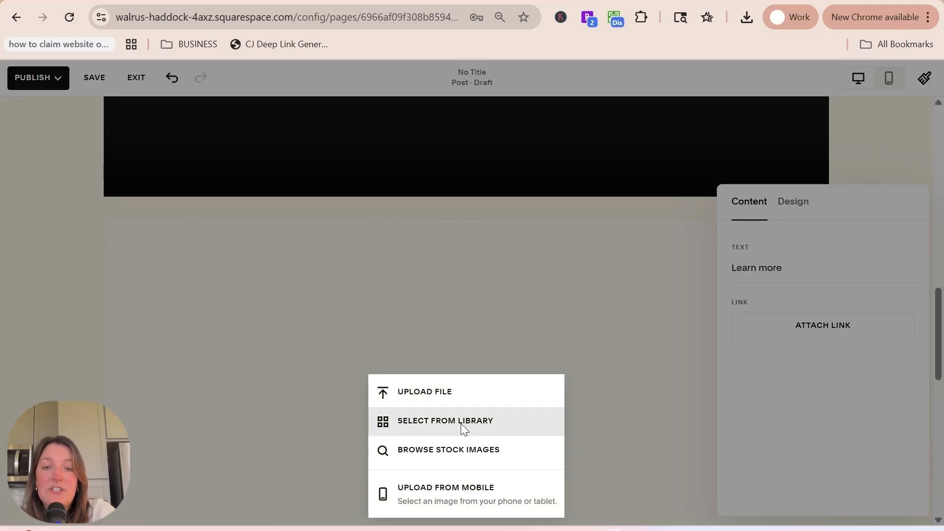
pyautogui.click(462, 424)
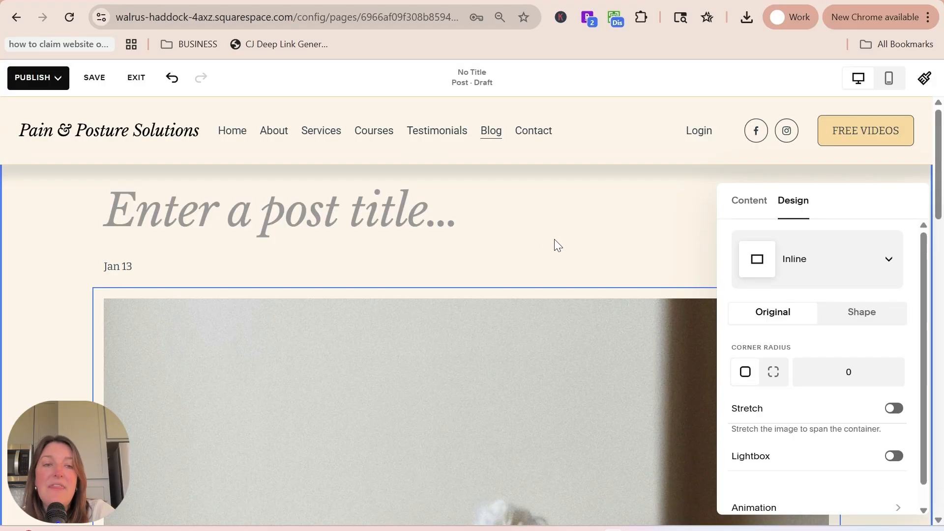
# Review the post's image and its content settings, including caption, link, alternate filename and alt text.
pyautogui.scroll(-15, 476, 279)
pyautogui.scroll(8, 479, 268)
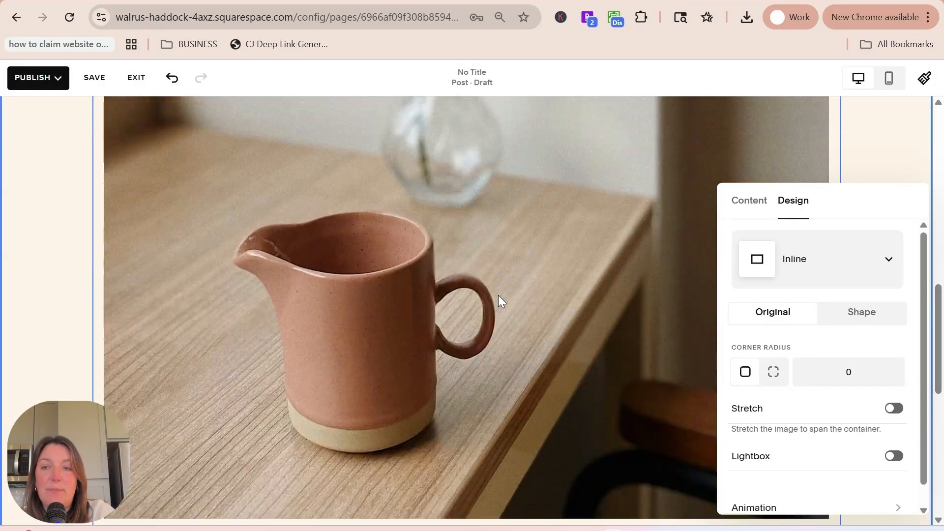
pyautogui.scroll(6, 498, 295)
pyautogui.scroll(-1, 807, 310)
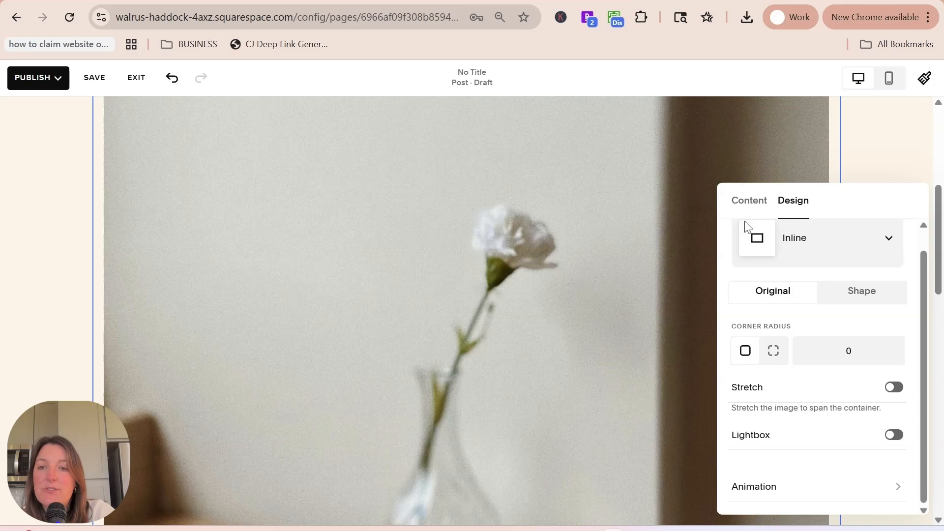
pyautogui.click(747, 205)
pyautogui.click(860, 160)
pyautogui.scroll(-6, 507, 359)
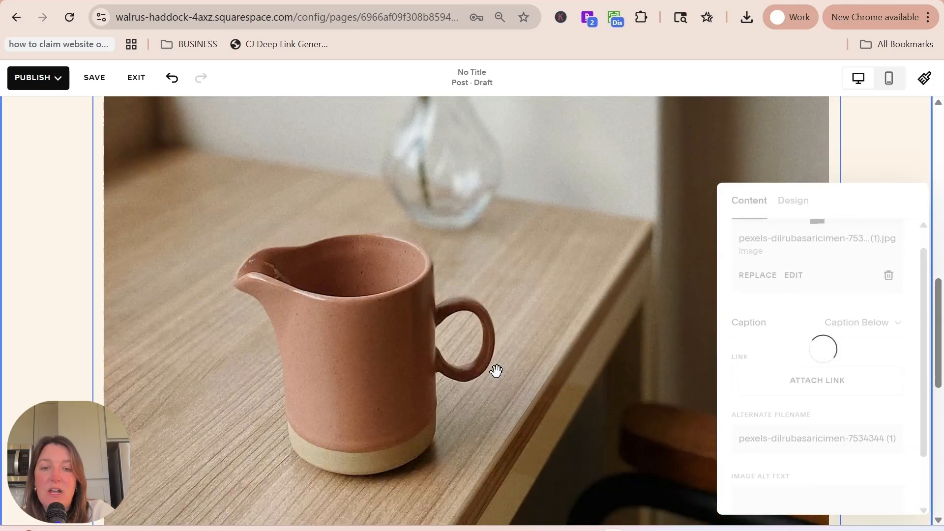
pyautogui.scroll(-6, 496, 371)
# Browse the blocks that can be added below the image, from Basic through Business, Integrations and Filters & Lists, and close the list.
pyautogui.click(466, 295)
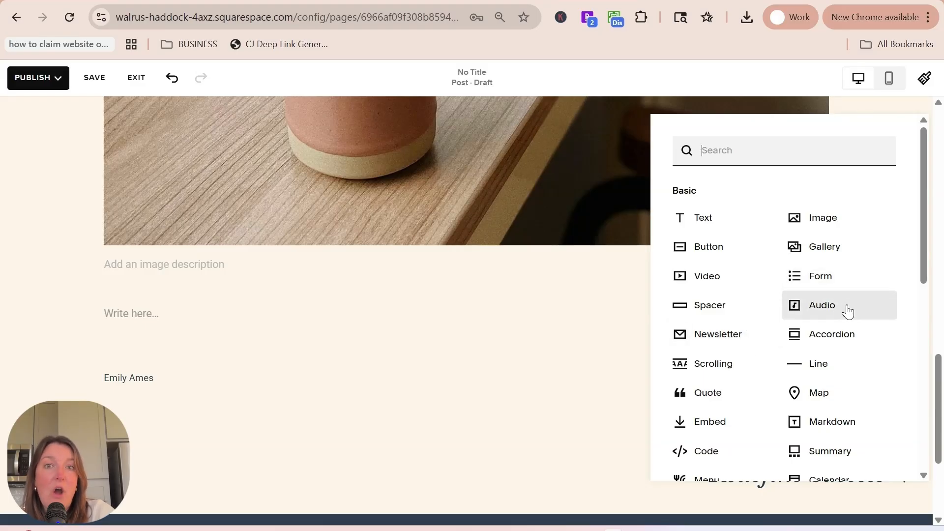
pyautogui.scroll(-2, 856, 325)
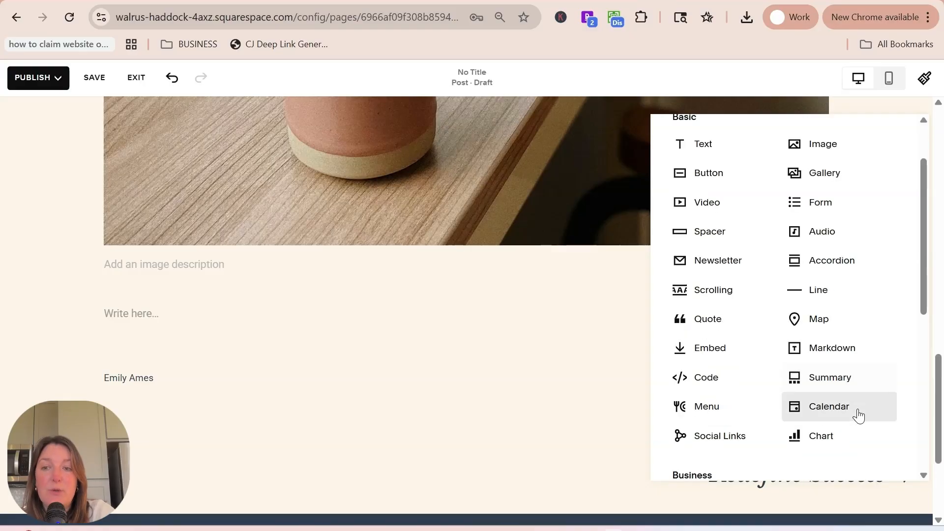
pyautogui.scroll(-4, 865, 403)
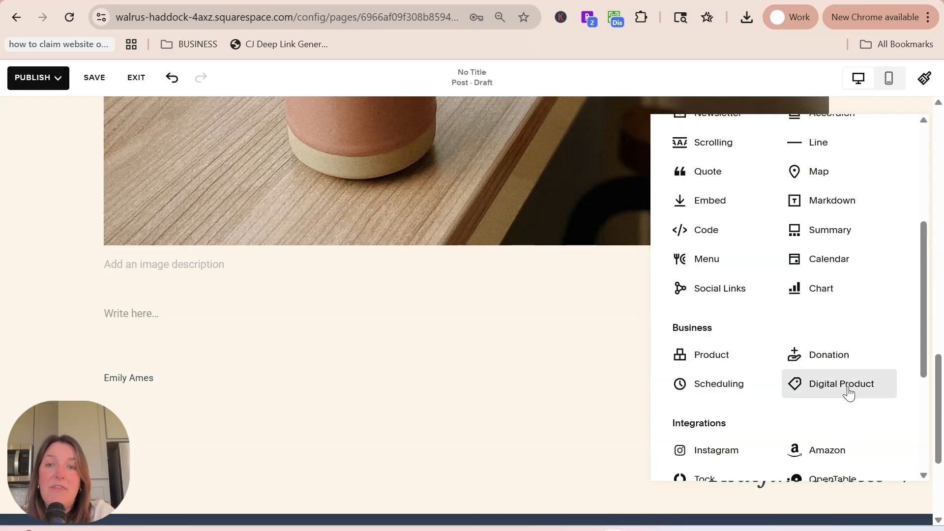
pyautogui.scroll(-5, 809, 370)
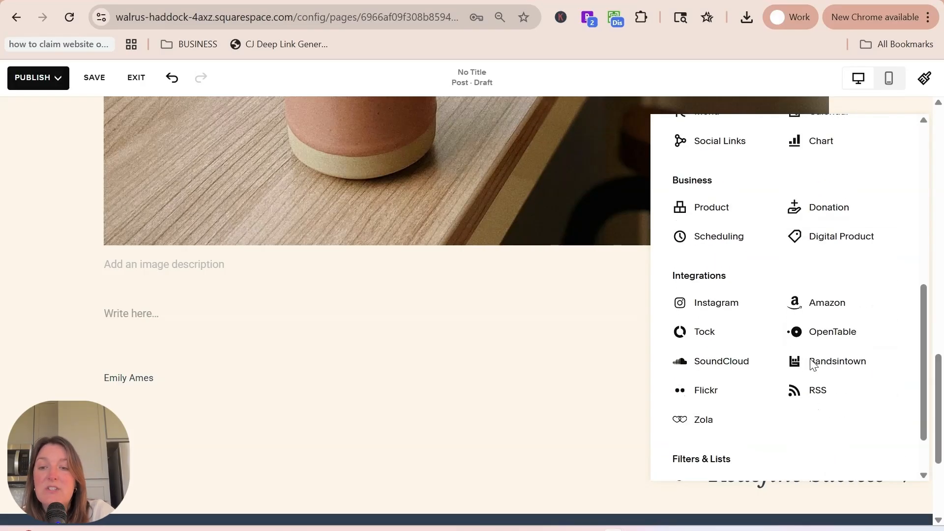
pyautogui.scroll(10, 809, 370)
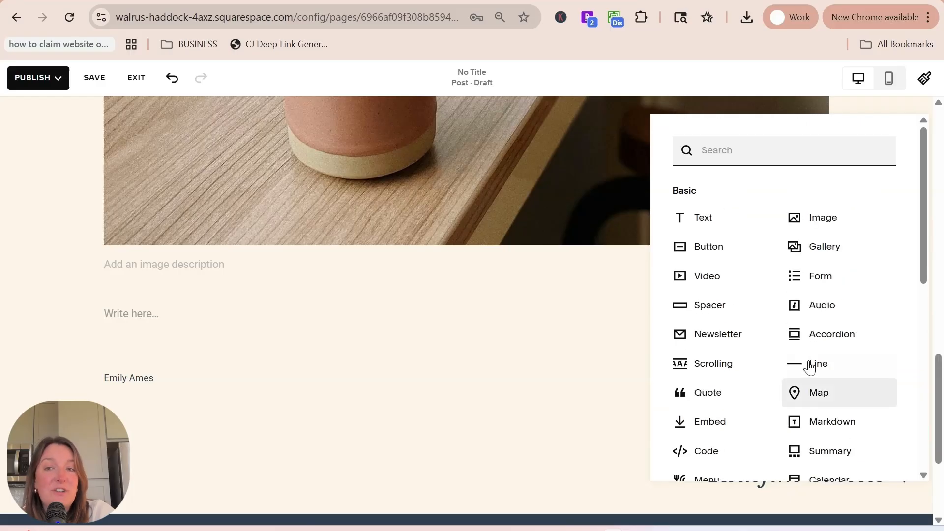
pyautogui.click(51, 259)
# Look through the whole blog post and save it as a draft.
pyautogui.scroll(17, 53, 273)
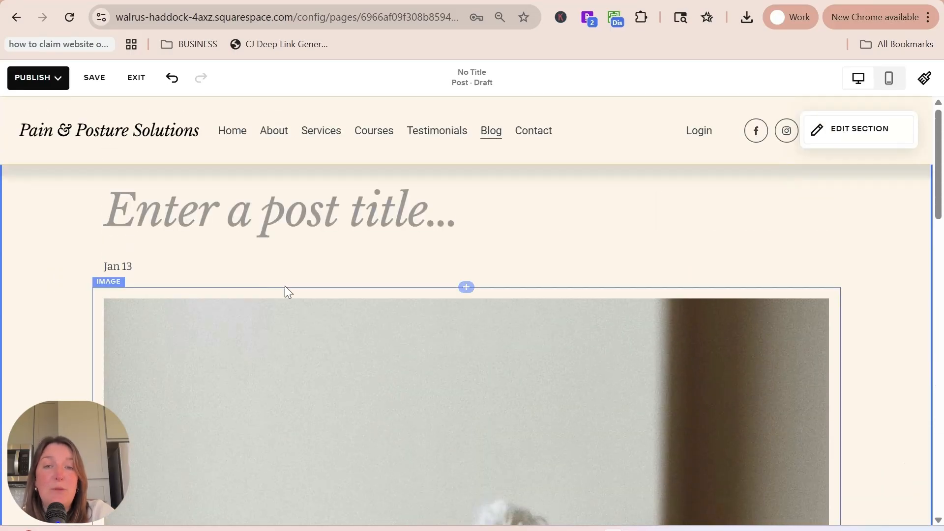
pyautogui.scroll(-4, 358, 311)
pyautogui.scroll(-14, 358, 311)
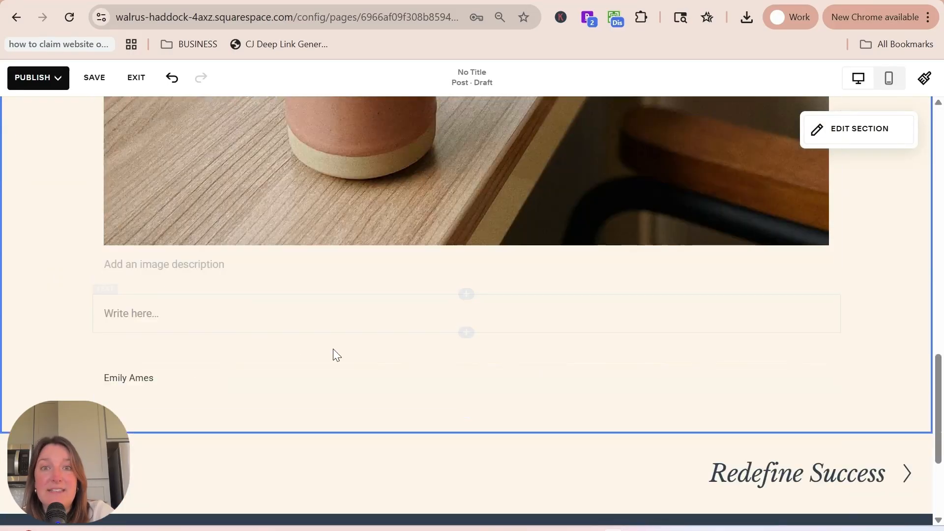
pyautogui.scroll(6, 334, 350)
pyautogui.scroll(4, 336, 338)
pyautogui.scroll(4, 326, 282)
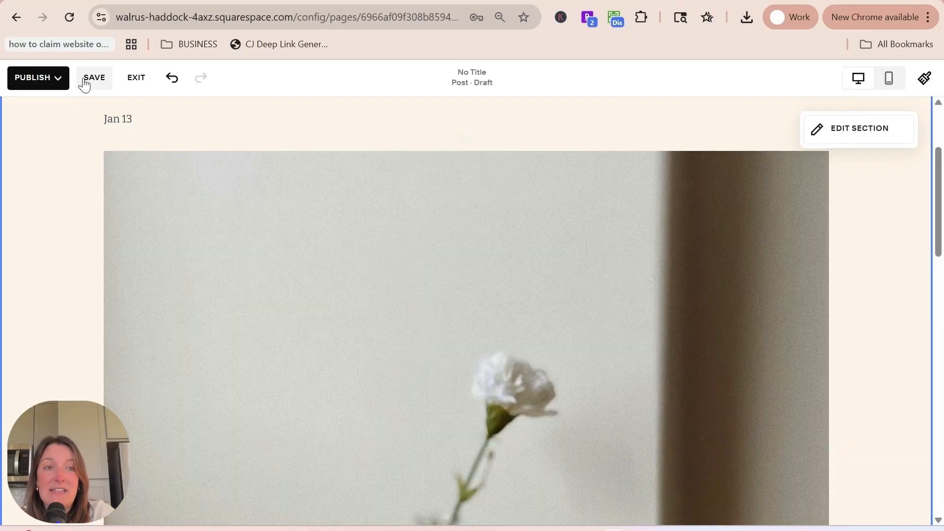
pyautogui.click(108, 88)
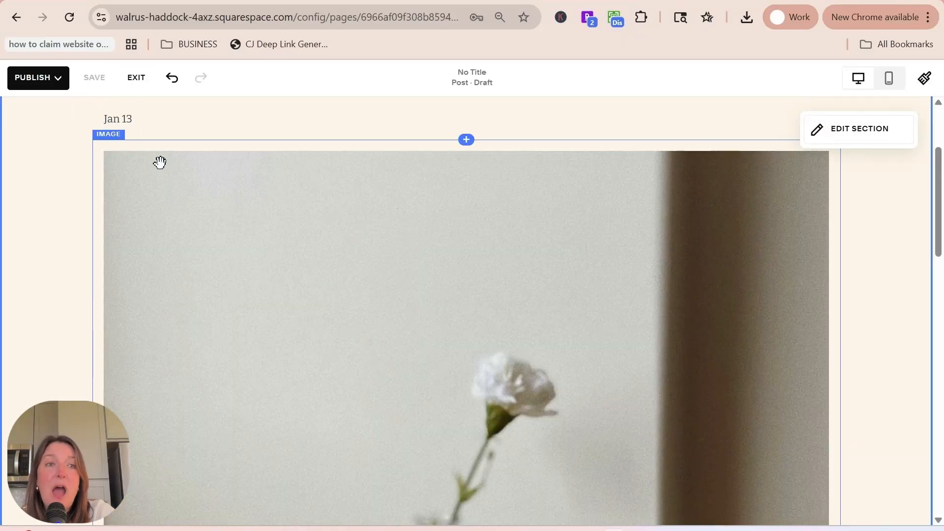
# Exit the post editor after checking the publish options and open the untitled draft's settings from the blog's post list.
pyautogui.click(42, 87)
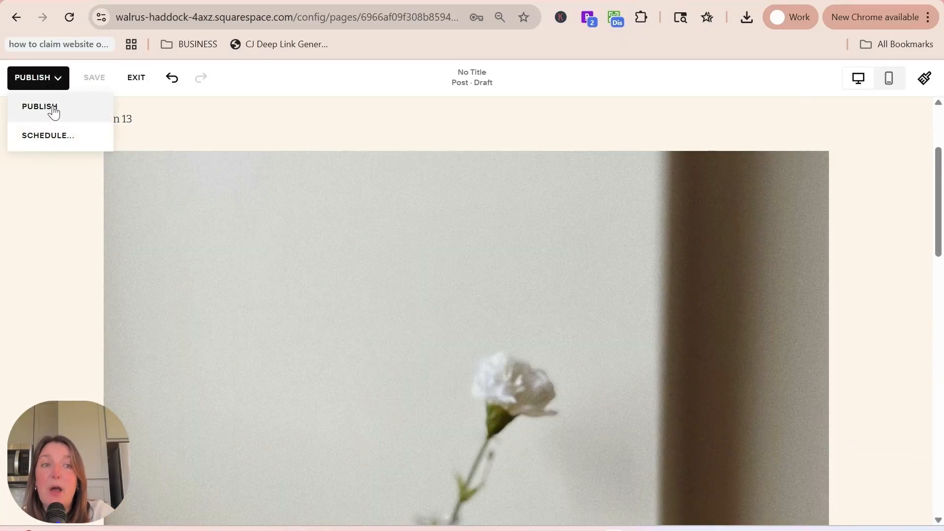
pyautogui.click(140, 81)
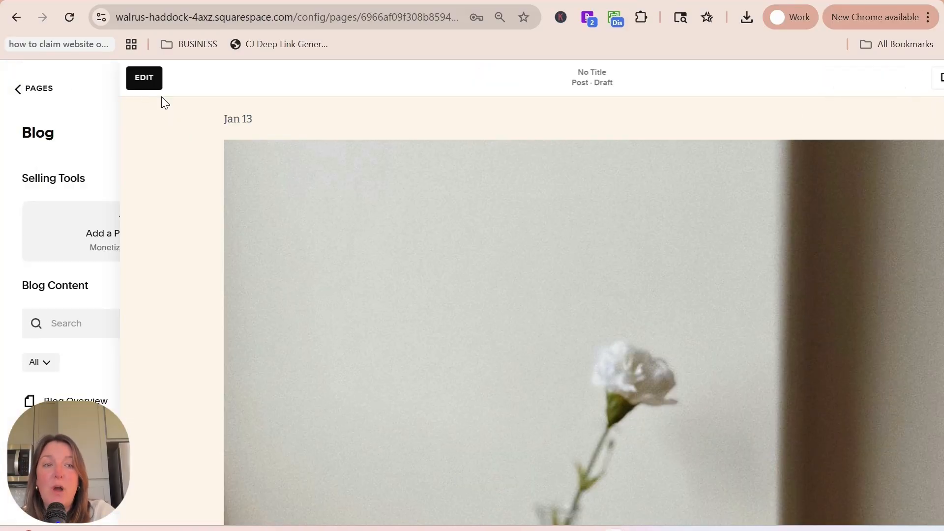
pyautogui.scroll(-3, 192, 325)
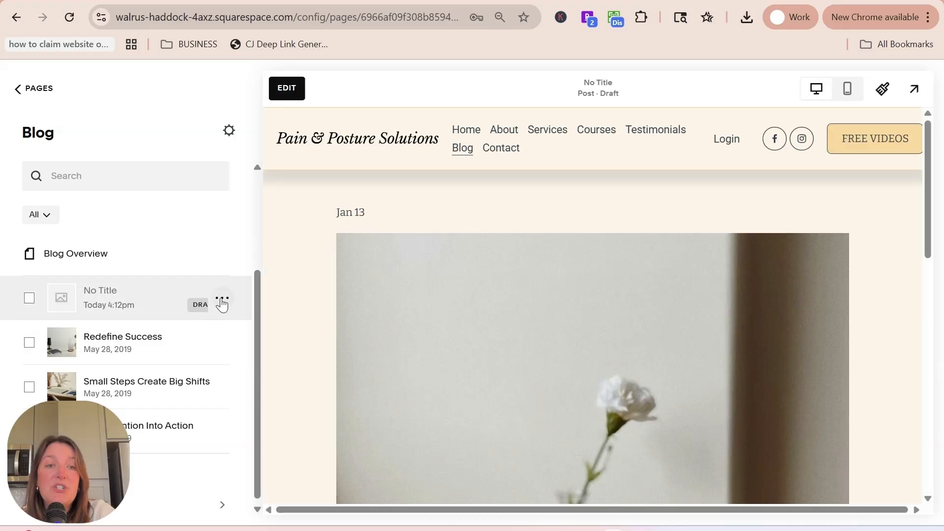
pyautogui.click(223, 300)
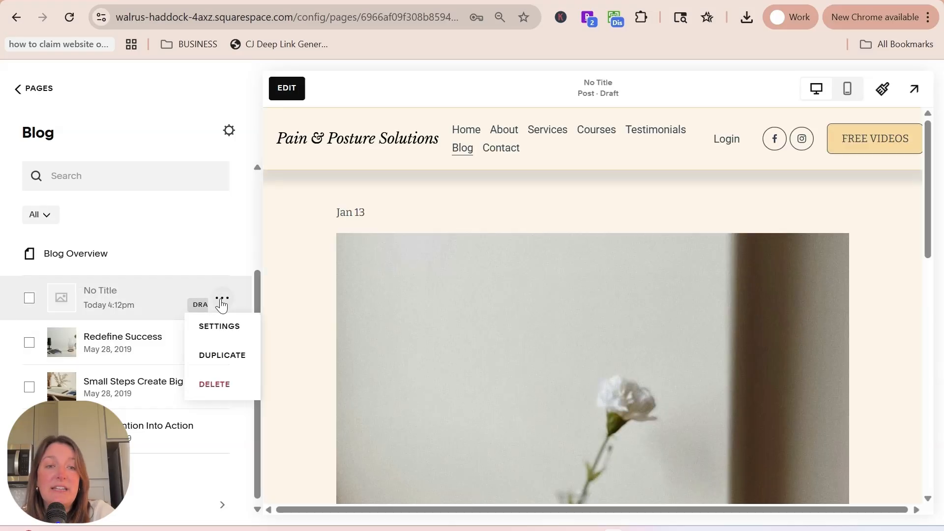
pyautogui.click(231, 332)
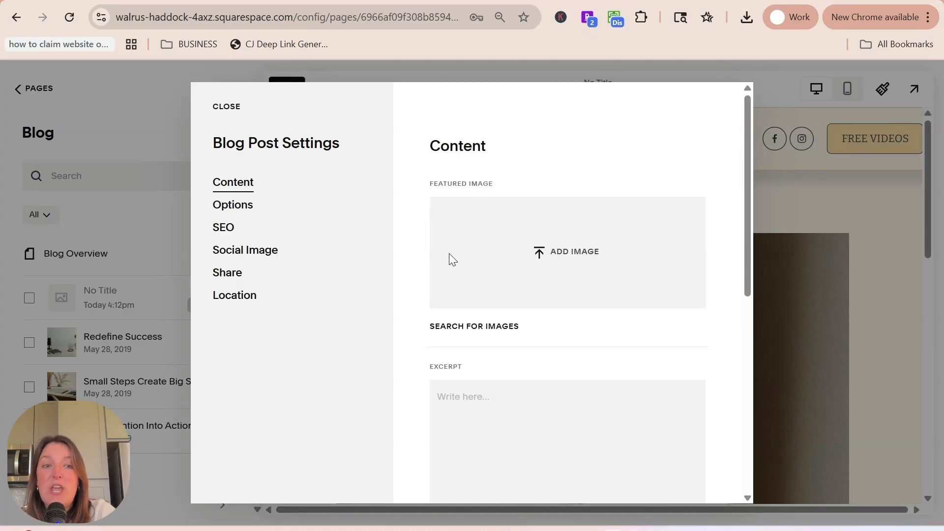
# Upload the image file 0R9A9002 from the Downloads folder as the post's featured image.
pyautogui.click(587, 245)
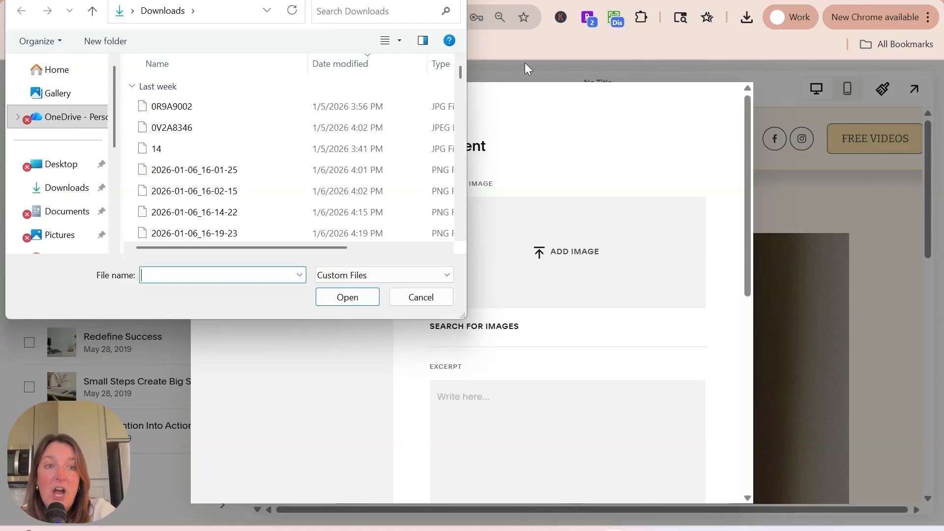
pyautogui.click(157, 108)
pyautogui.click(343, 298)
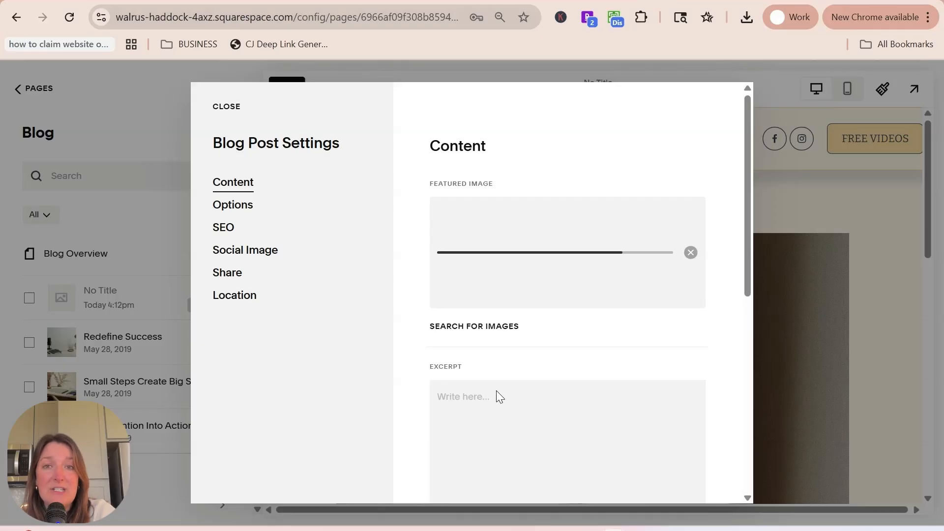
# Set the post URL to /blog/painrelief.
pyautogui.scroll(-6, 486, 386)
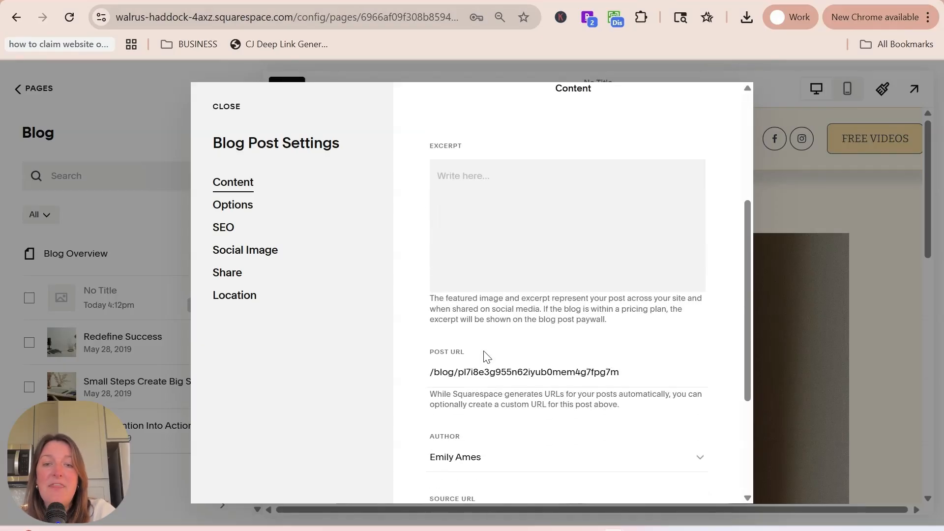
pyautogui.moveTo(459, 301); pyautogui.dragTo(619, 298)
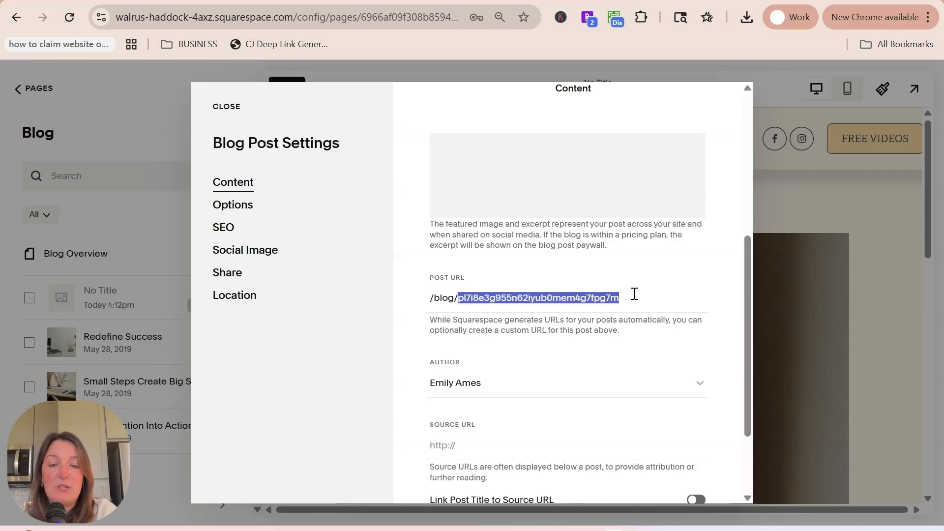
pyautogui.write('painrelief')
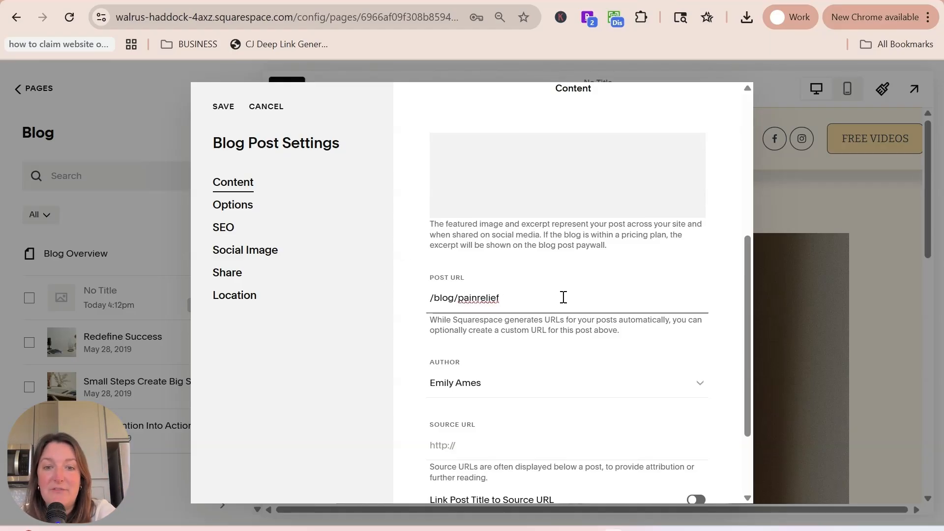
# Change the post's author to the other listed contributor and leave that choice in place.
pyautogui.scroll(-2, 564, 297)
pyautogui.click(483, 308)
pyautogui.click(469, 347)
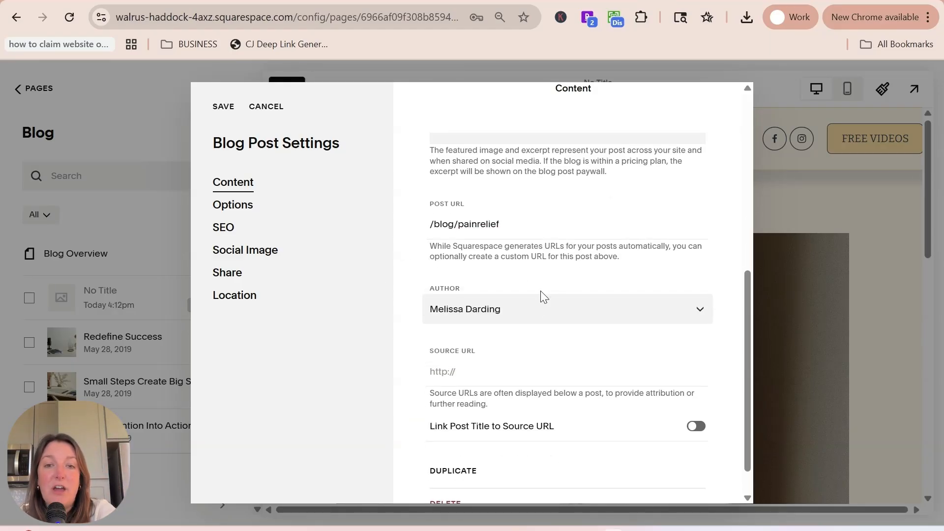
pyautogui.click(481, 308)
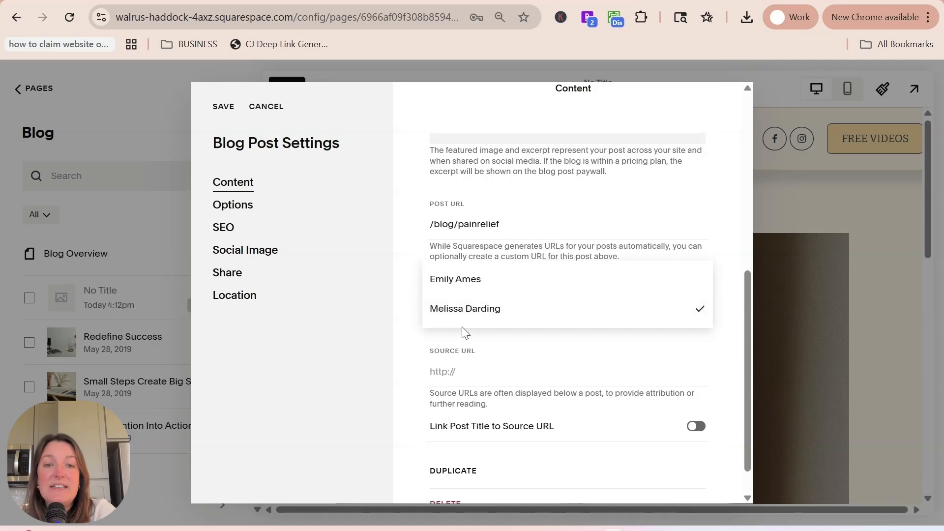
pyautogui.click(412, 303)
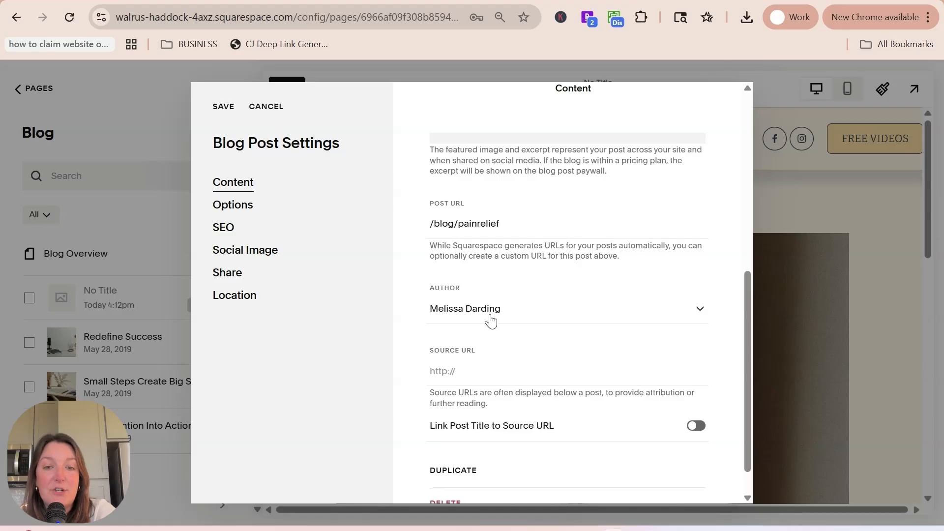
# Check the remaining content settings and open the Options section of the blog post settings.
pyautogui.scroll(-1, 491, 321)
pyautogui.scroll(8, 527, 382)
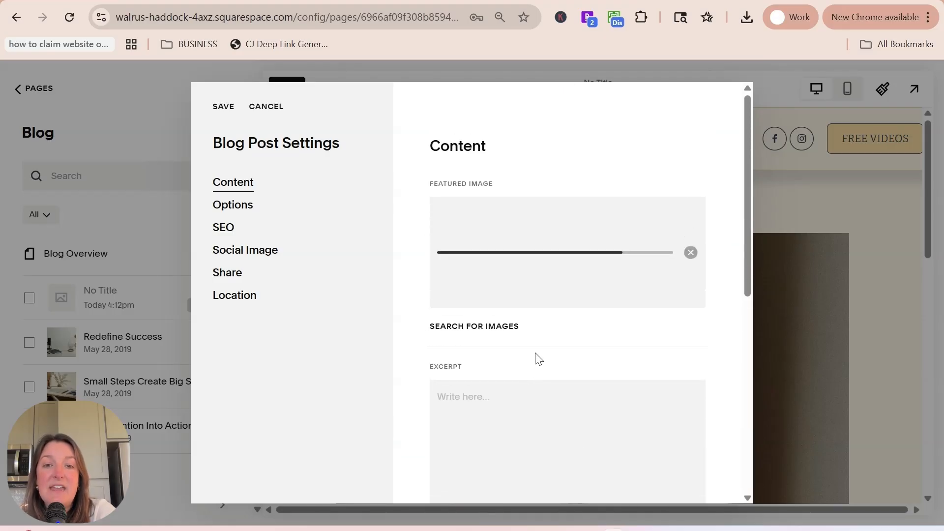
pyautogui.click(235, 206)
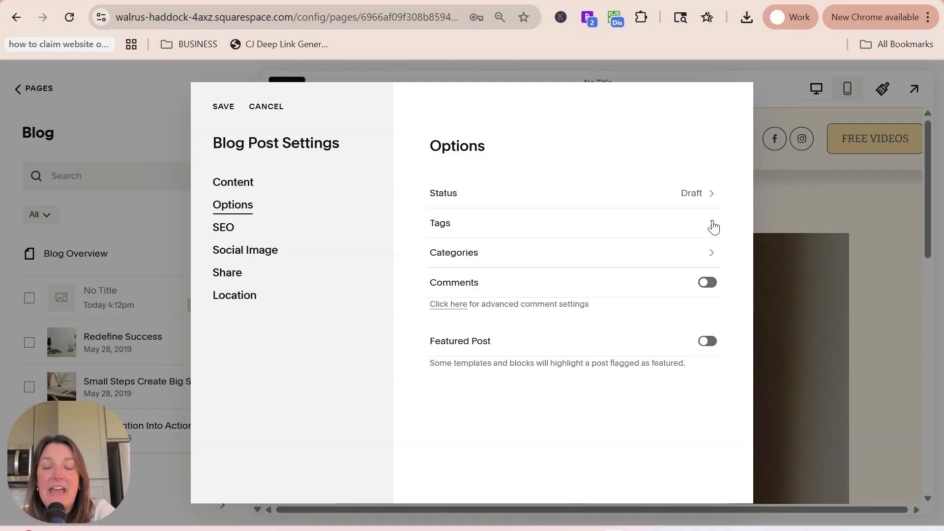
# Create the blog categories Pain Relief, Nutrition and Stretching in the post's options.
pyautogui.click(713, 254)
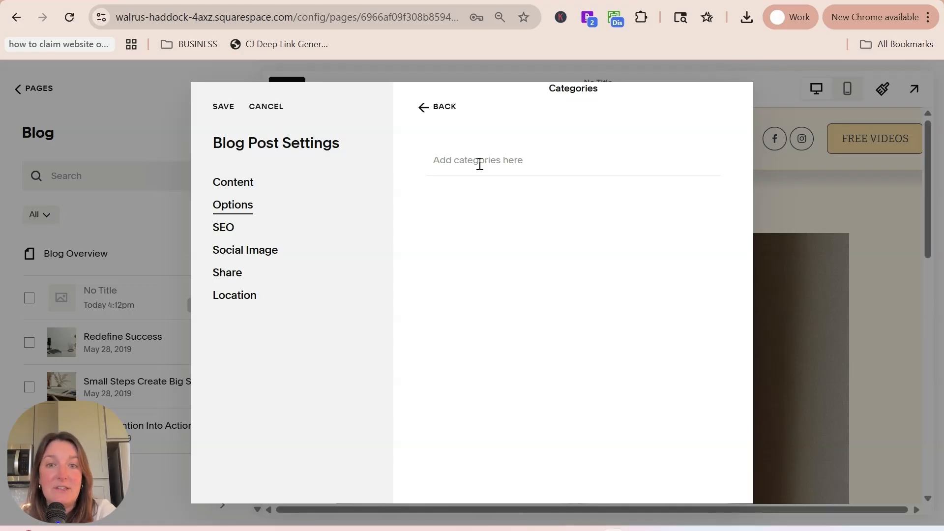
pyautogui.click(475, 207)
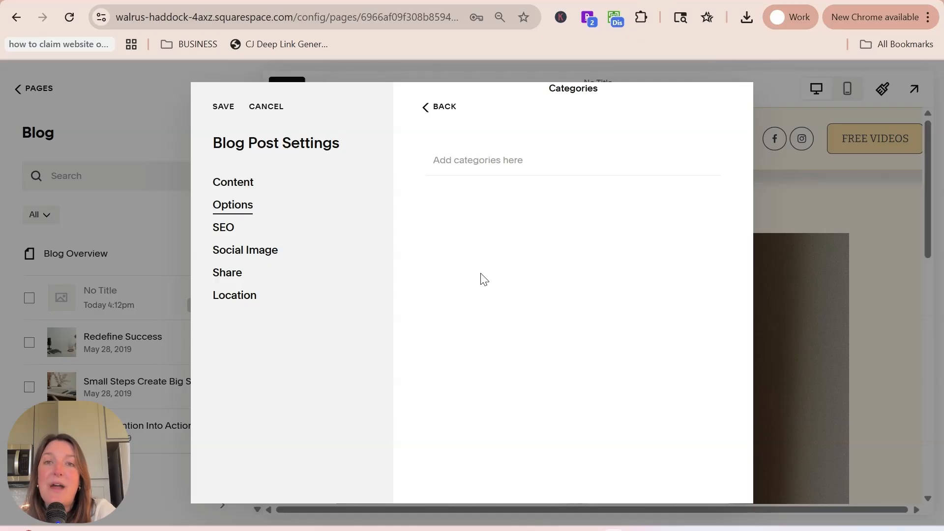
pyautogui.click(477, 162)
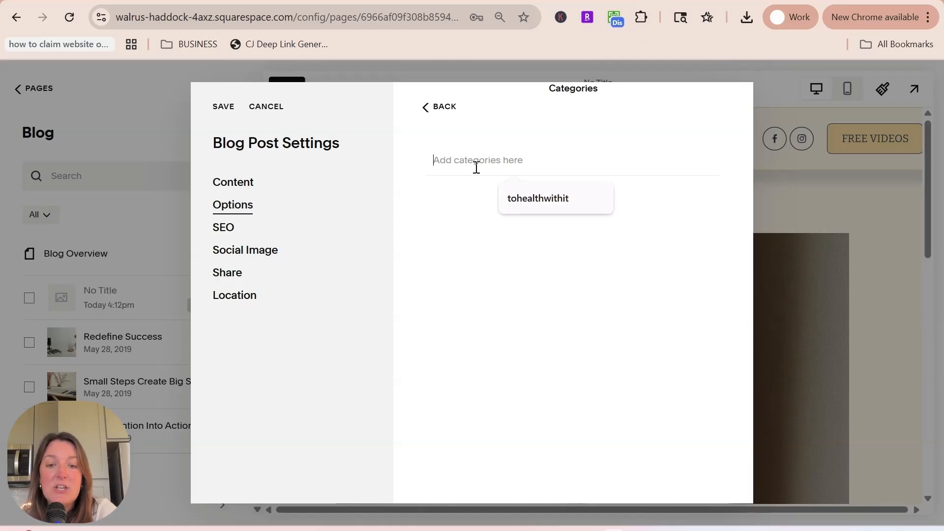
pyautogui.write('Pain Relief')
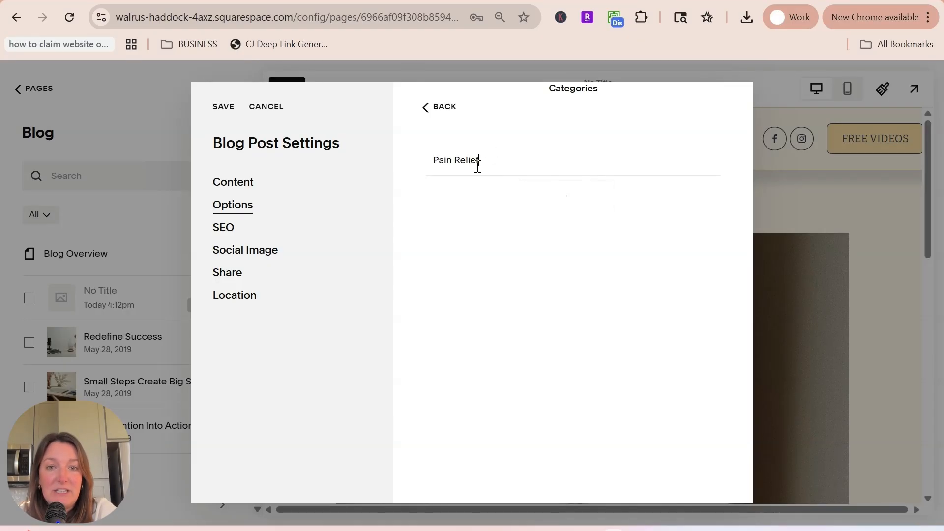
pyautogui.press('Return')
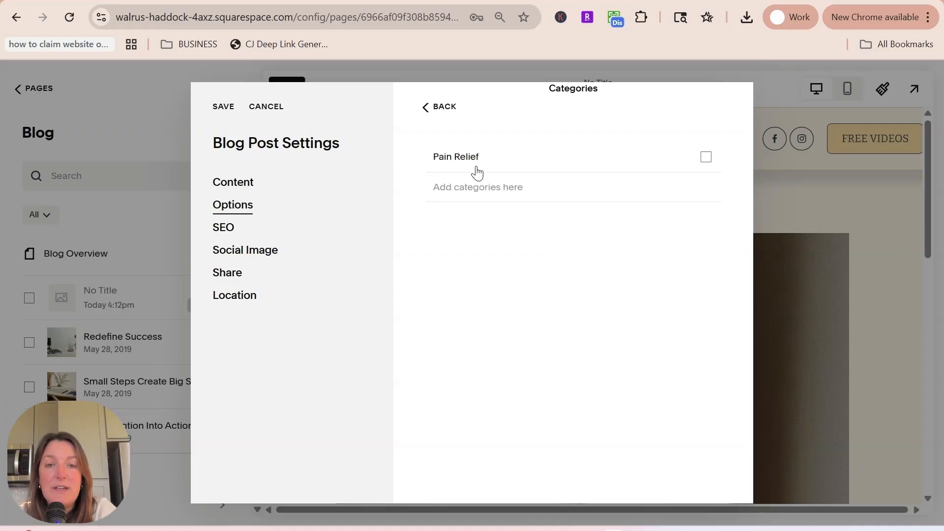
pyautogui.write('N')
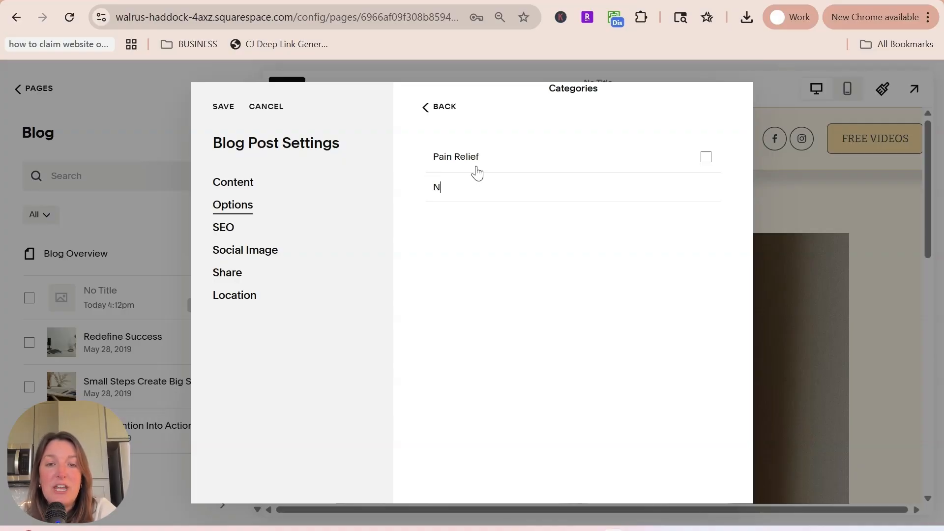
pyautogui.write('utrition')
pyautogui.press('Return')
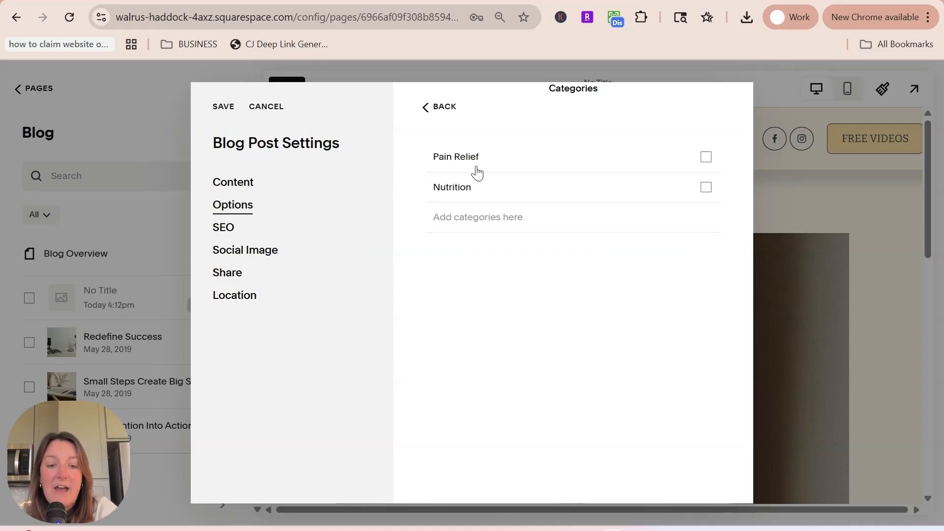
pyautogui.write('Stre')
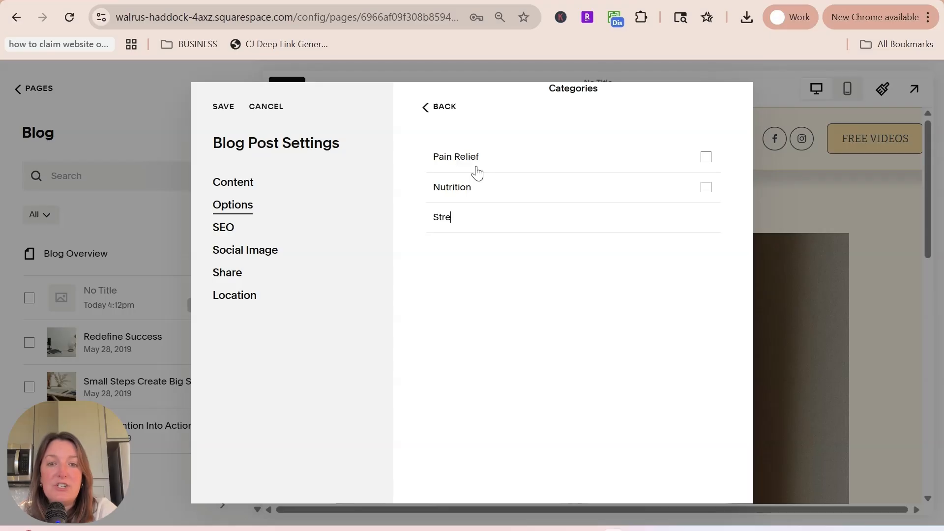
pyautogui.write('tching')
pyautogui.press('Return')
# Enter Massage Techniques as another category and assign the Pain Relief category to the post.
pyautogui.write('Ms')
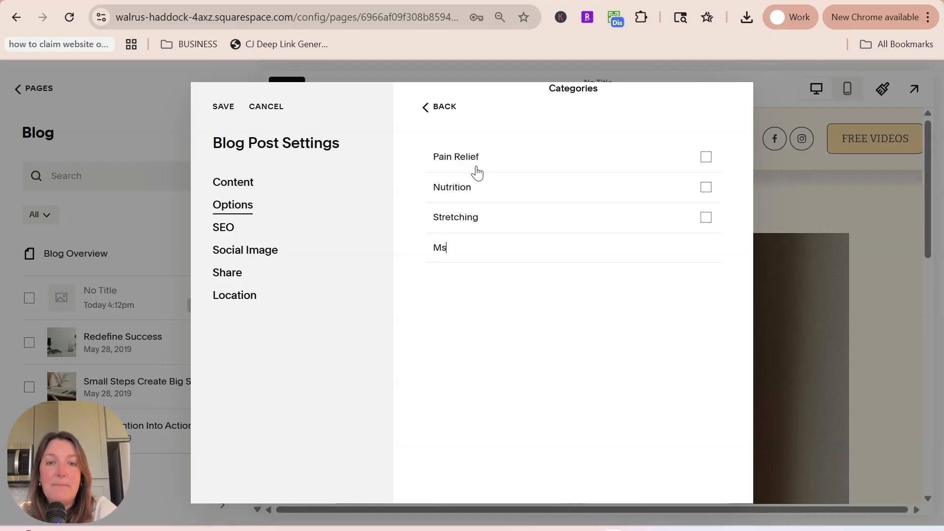
pyautogui.write('ssage')
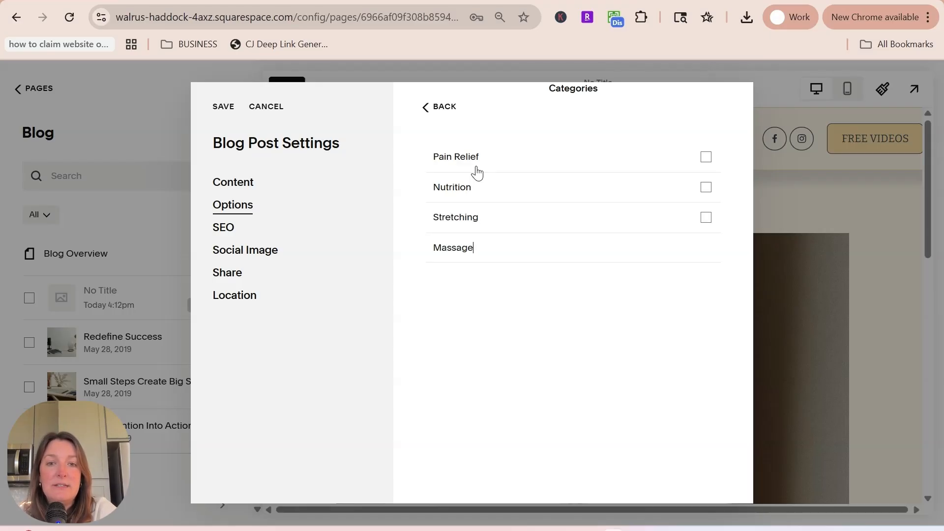
pyautogui.write(' Techniques')
pyautogui.click(476, 169)
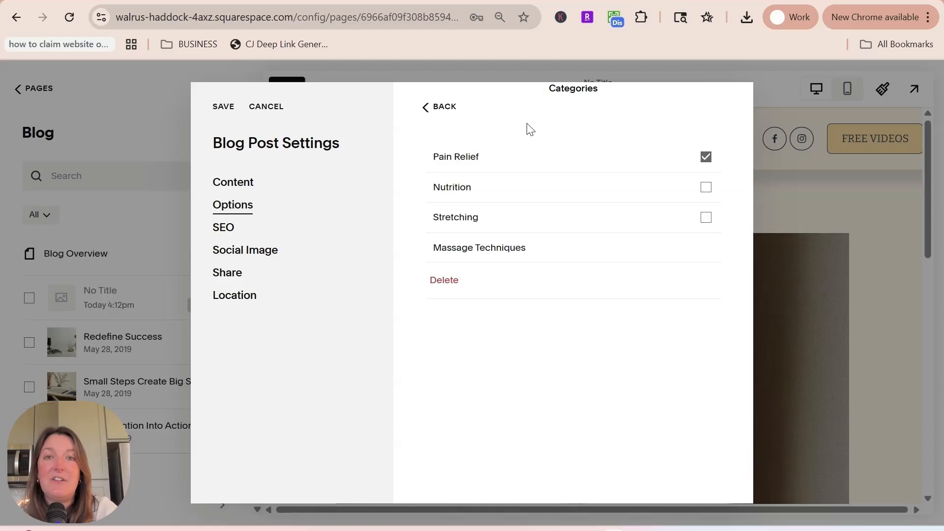
pyautogui.click(439, 107)
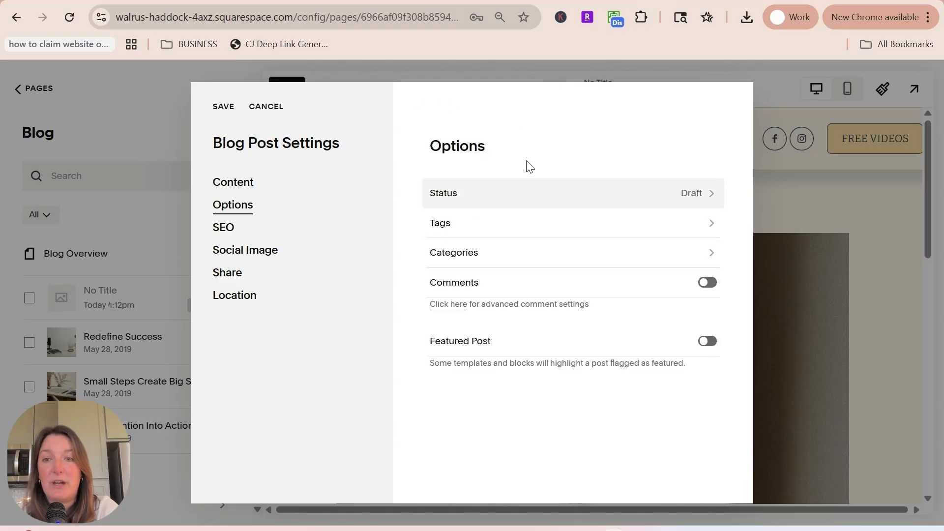
# View the post's tag settings, and try switching Comments and Featured Post on and back off.
pyautogui.click(711, 224)
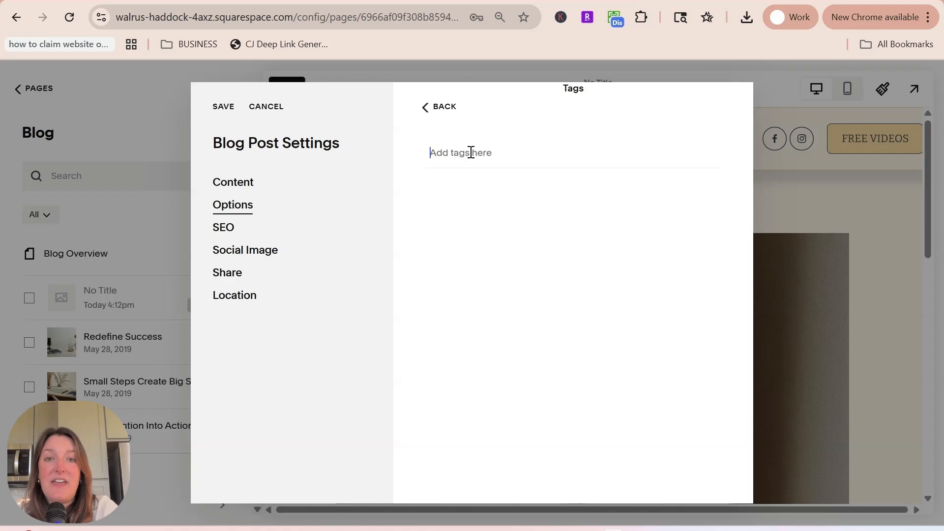
pyautogui.click(426, 107)
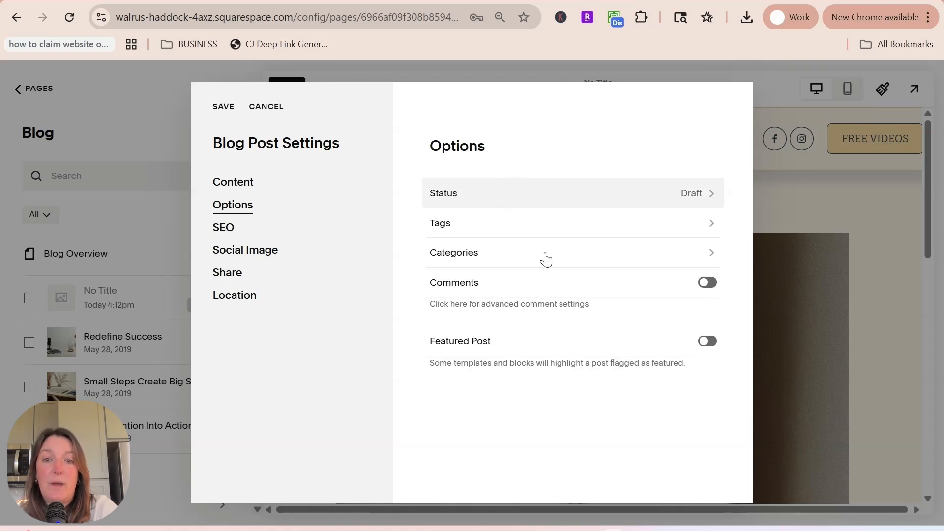
pyautogui.click(708, 283)
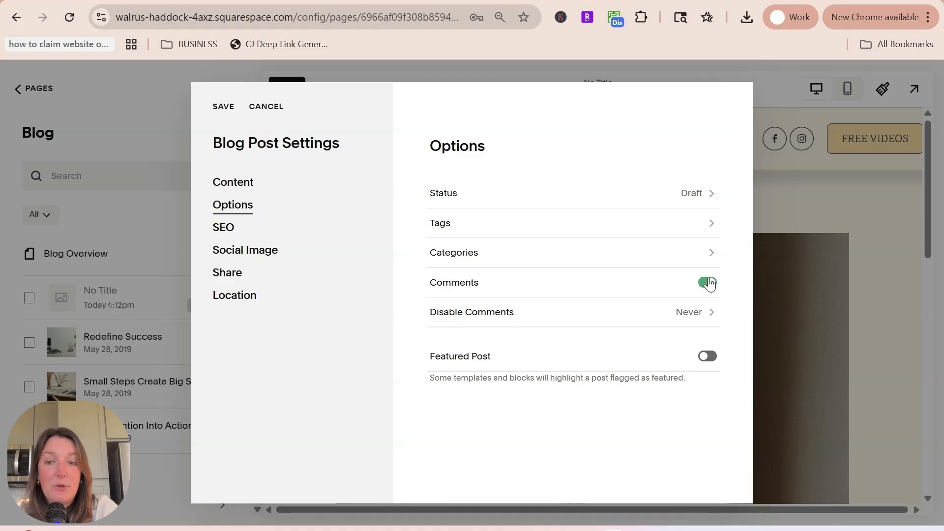
pyautogui.click(709, 283)
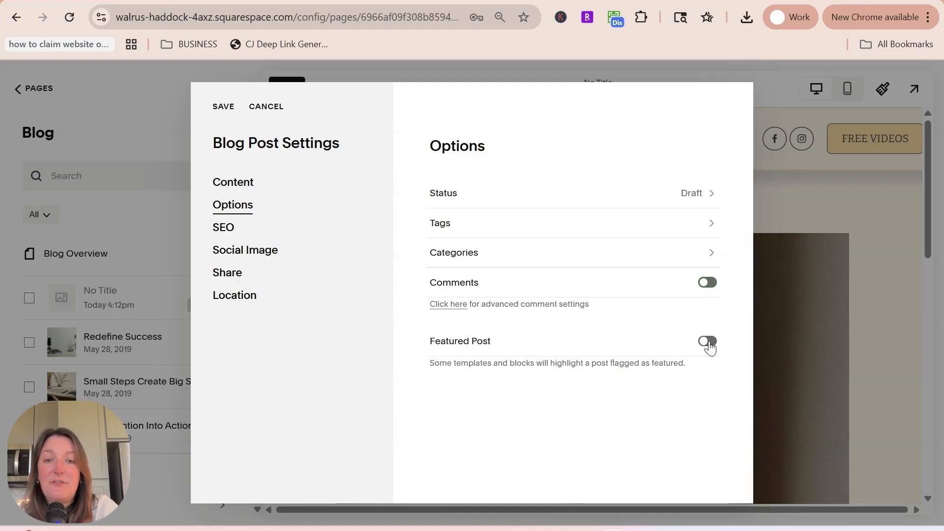
pyautogui.click(710, 347)
pyautogui.click(710, 347)
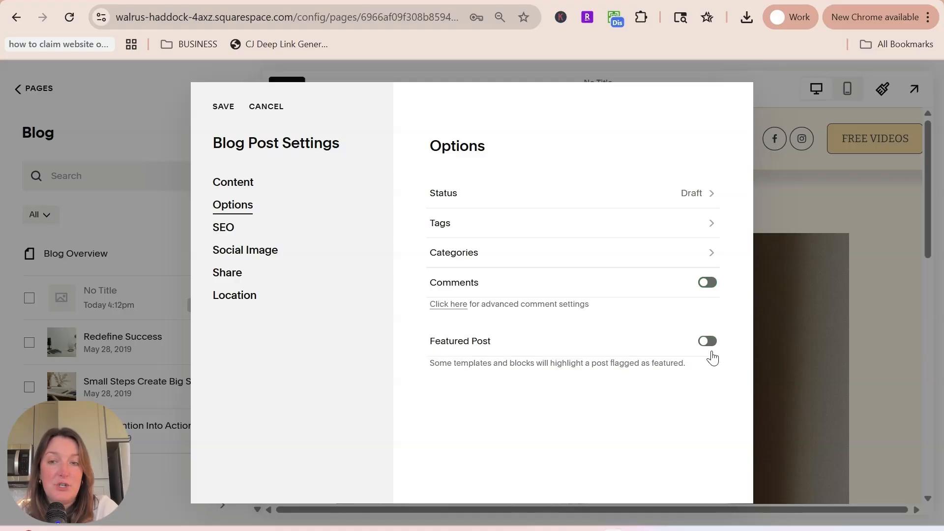
# Examine the post's SEO settings, including the search results preview and the optional SEO title and description.
pyautogui.click(224, 228)
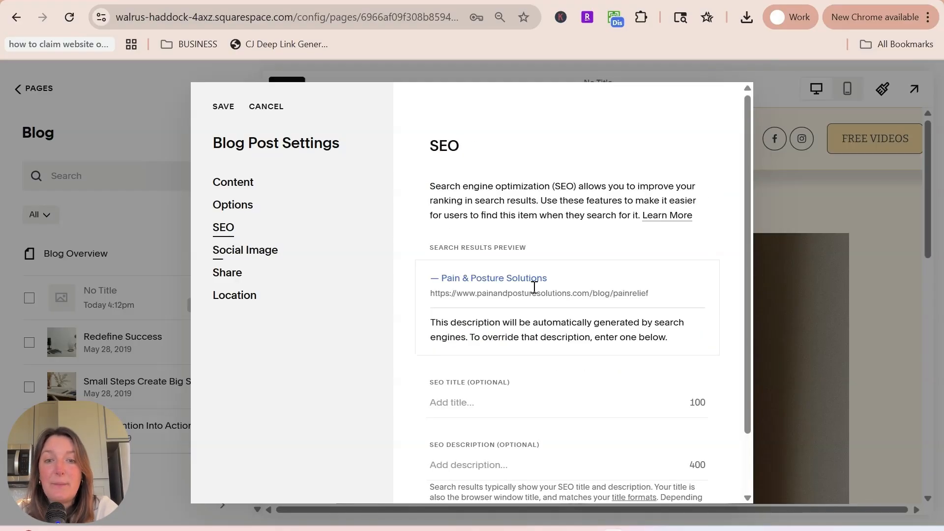
pyautogui.scroll(-2, 578, 278)
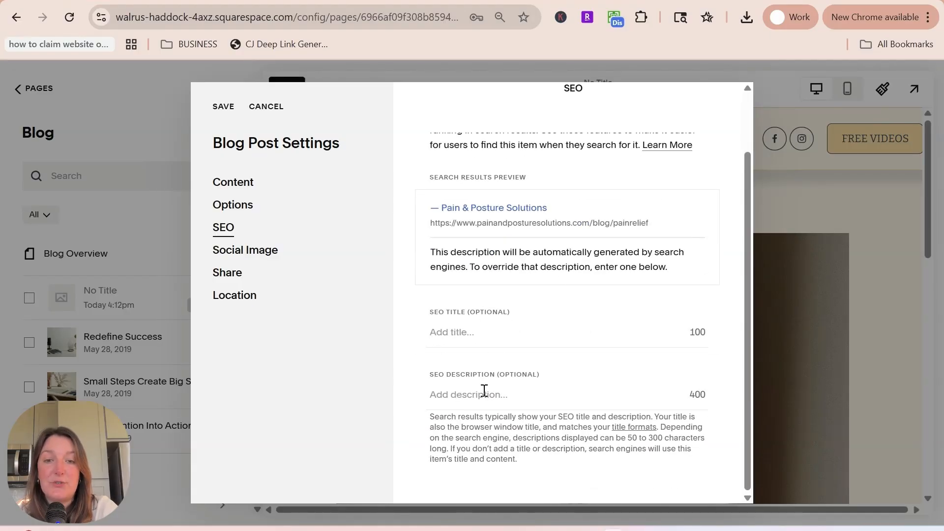
pyautogui.scroll(2, 482, 313)
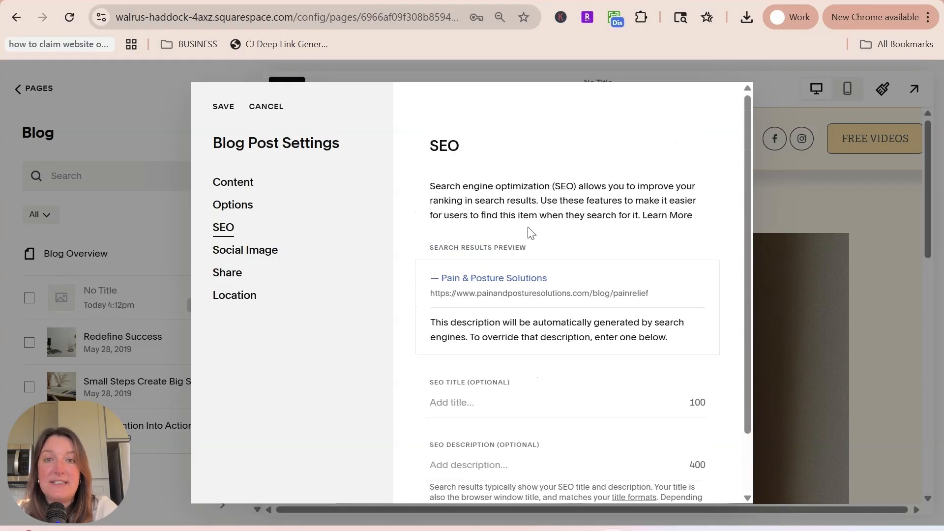
pyautogui.scroll(-2, 515, 250)
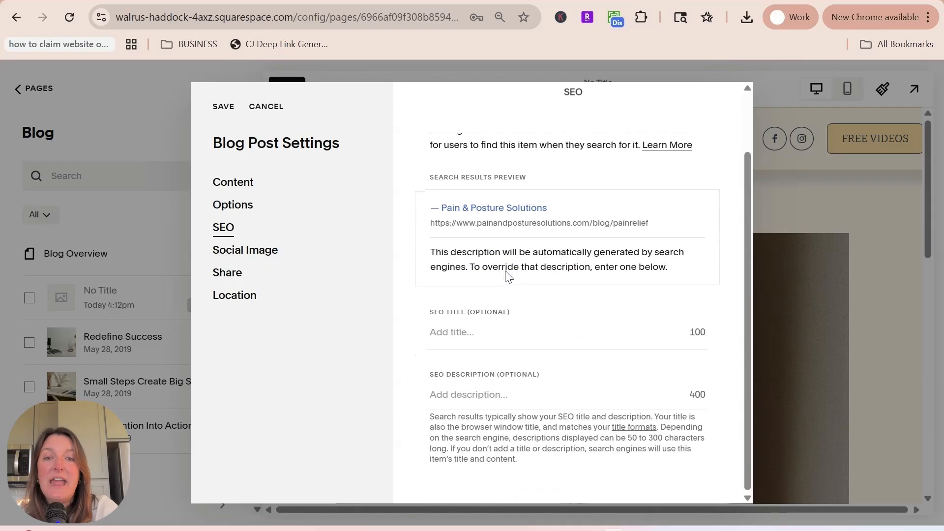
pyautogui.scroll(2, 528, 316)
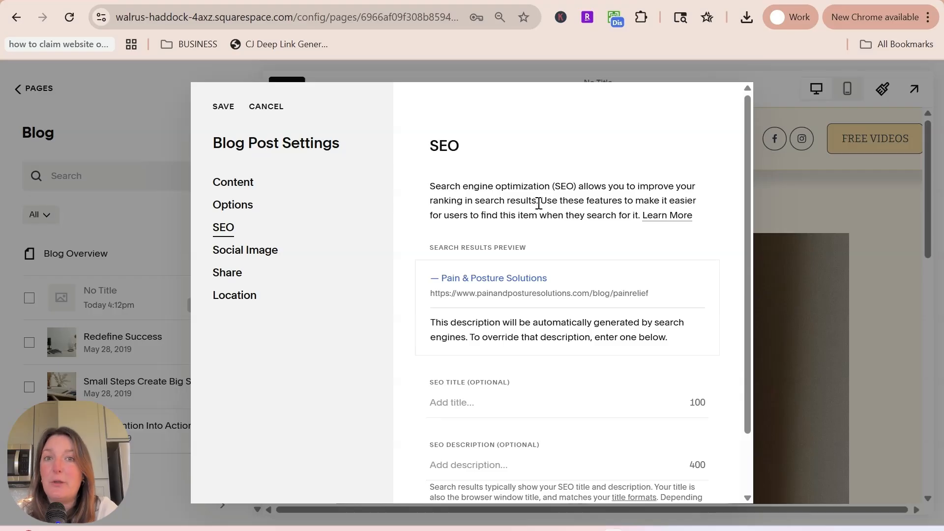
pyautogui.scroll(-2, 509, 359)
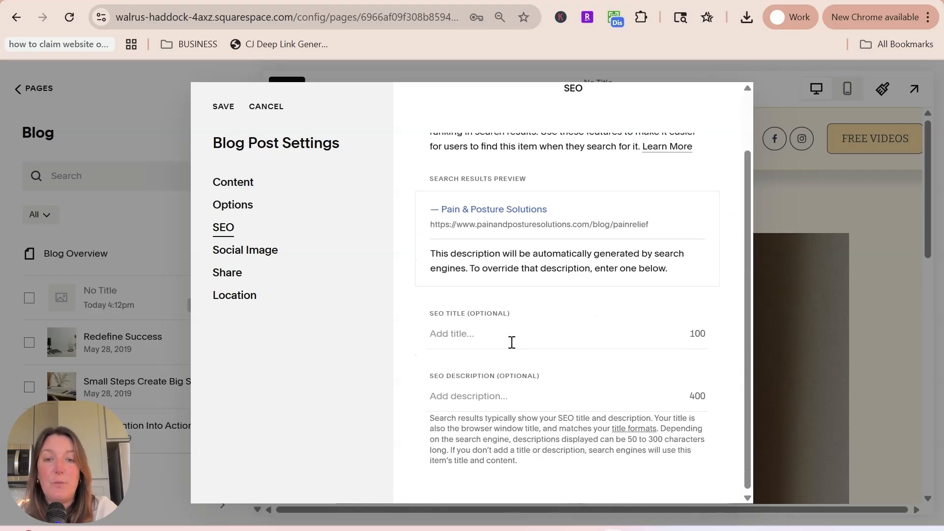
pyautogui.scroll(2, 514, 358)
pyautogui.scroll(-1, 480, 443)
pyautogui.scroll(-1, 486, 402)
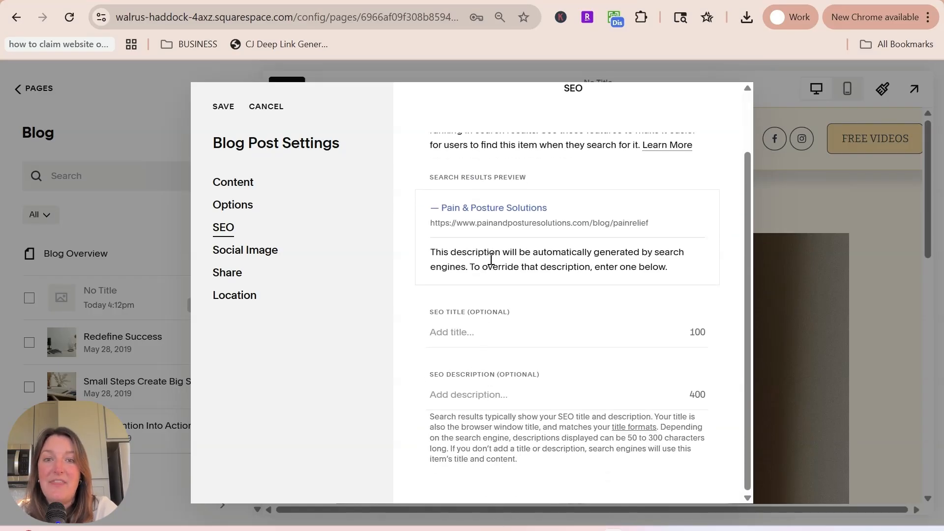
# Review the post's social image preview, its email and social media sharing choices, and the location fields.
pyautogui.click(245, 250)
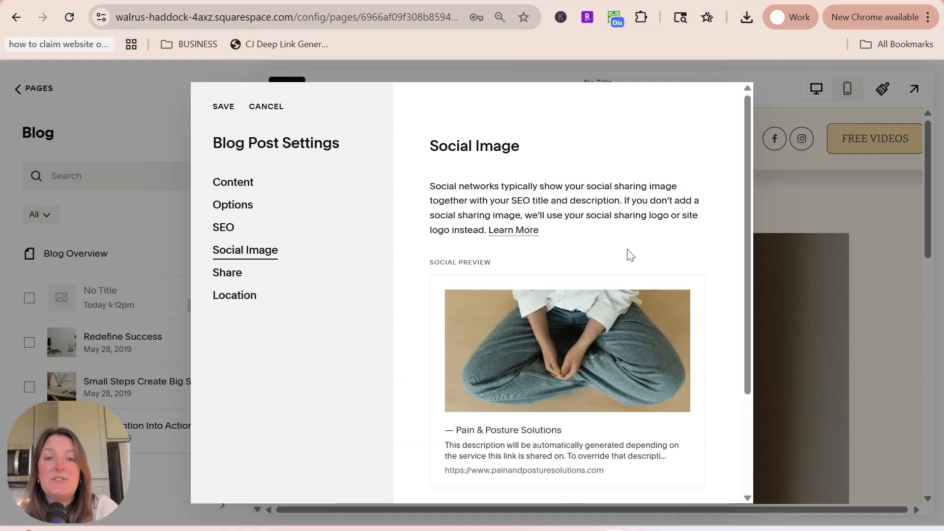
pyautogui.scroll(-3, 590, 265)
pyautogui.scroll(3, 507, 315)
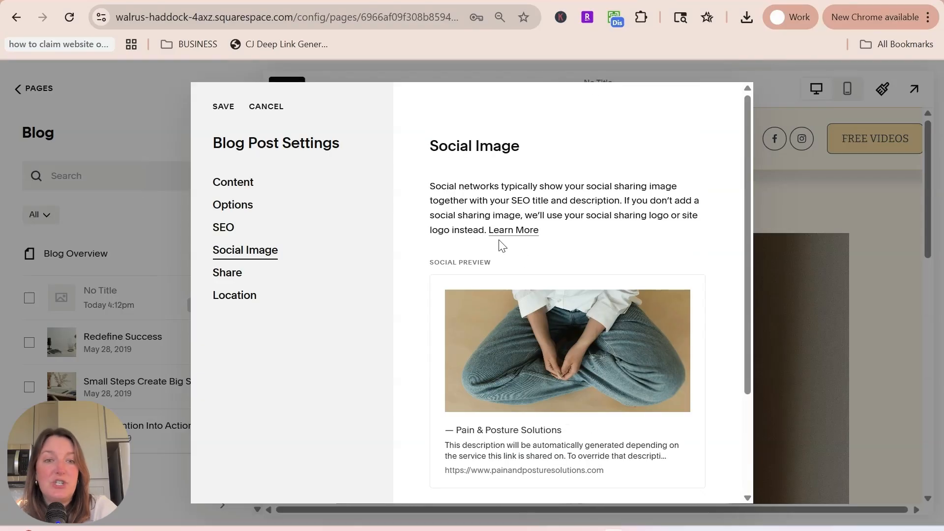
pyautogui.click(228, 277)
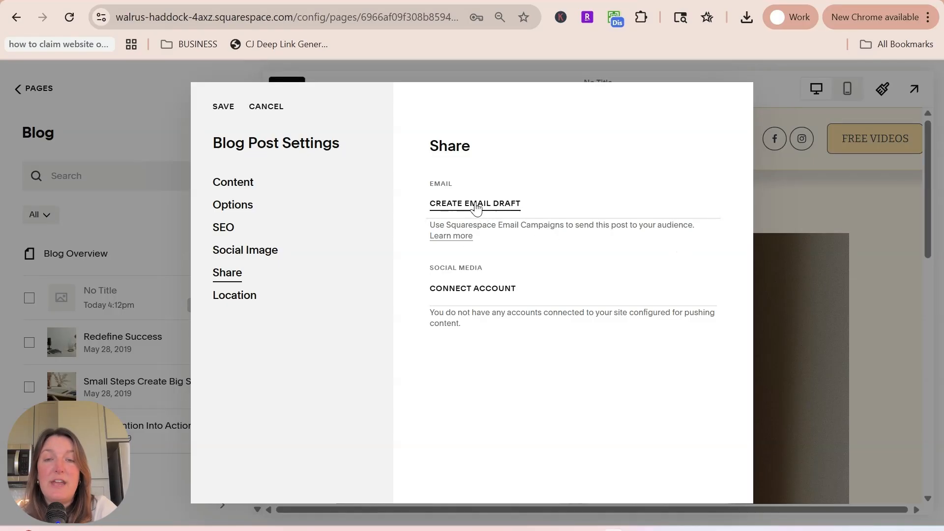
pyautogui.click(230, 302)
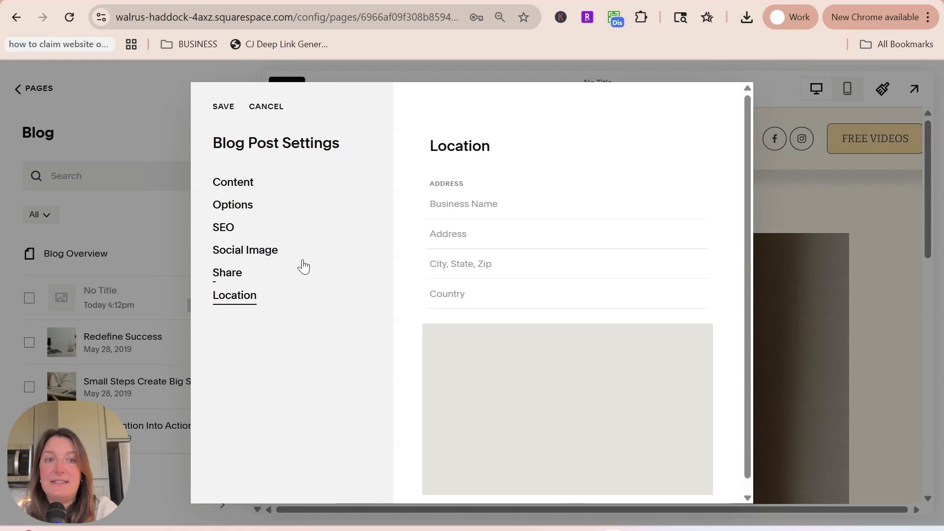
# Recheck the post's Content and Options sections and save the blog post settings.
pyautogui.click(245, 186)
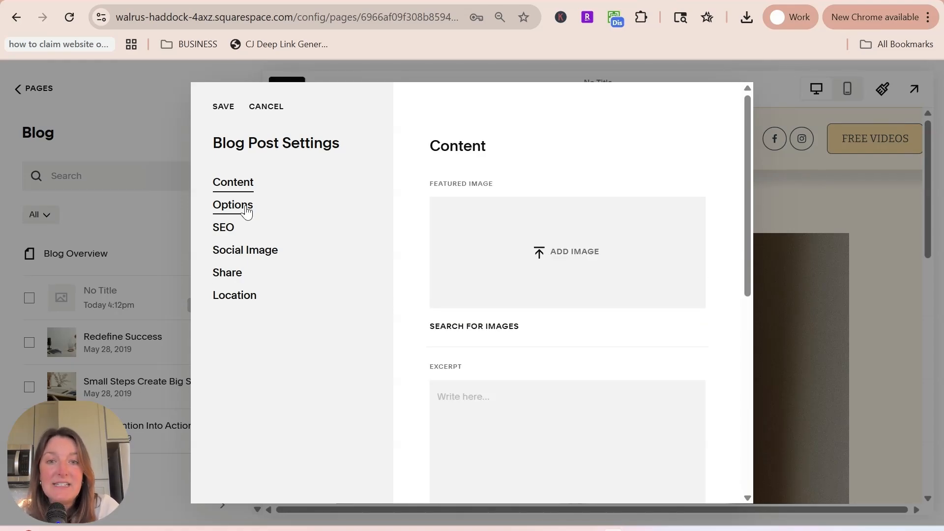
pyautogui.scroll(-2, 534, 353)
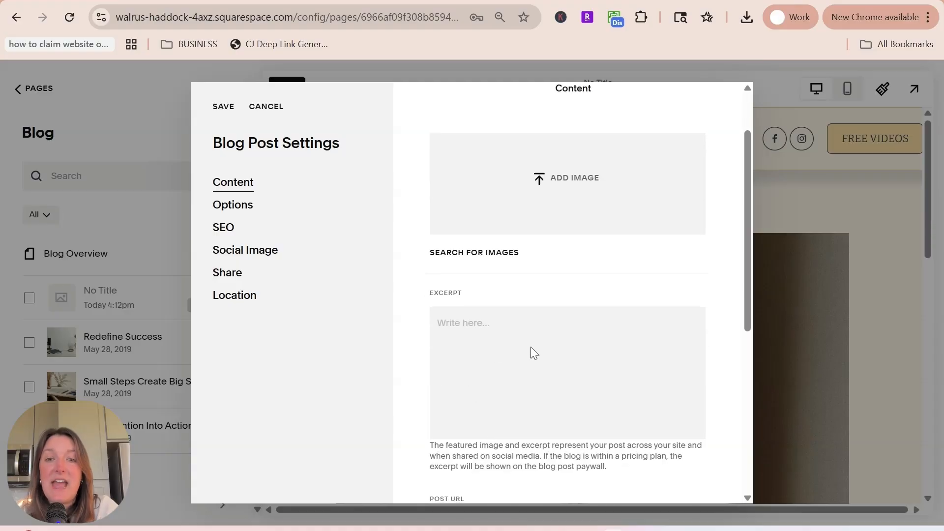
pyautogui.scroll(2, 494, 350)
pyautogui.click(221, 207)
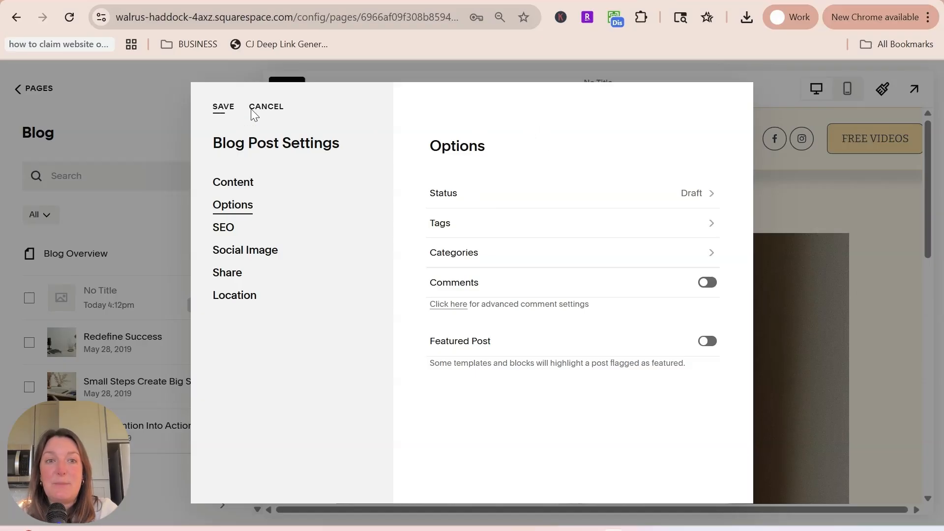
pyautogui.click(223, 107)
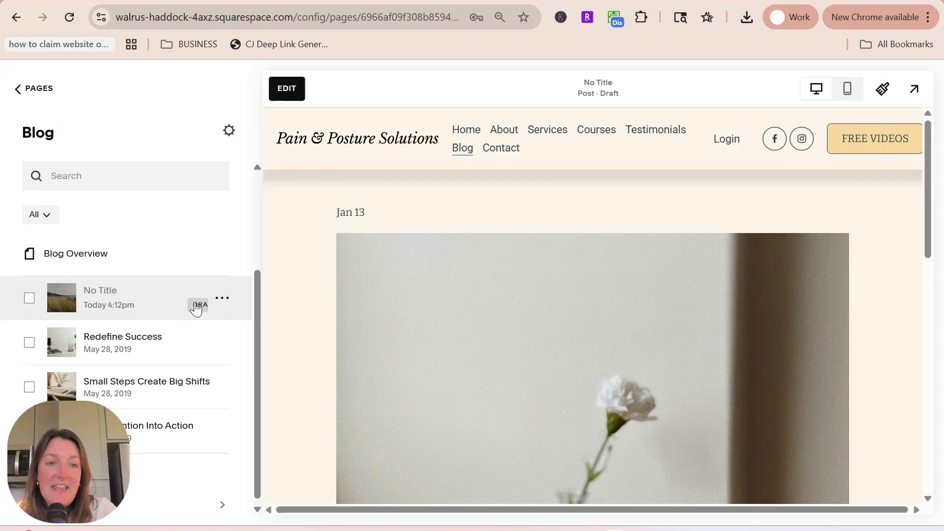
# Change the untitled draft post's status to Published, save the settings, and close the sharing prompt.
pyautogui.click(222, 299)
pyautogui.click(221, 327)
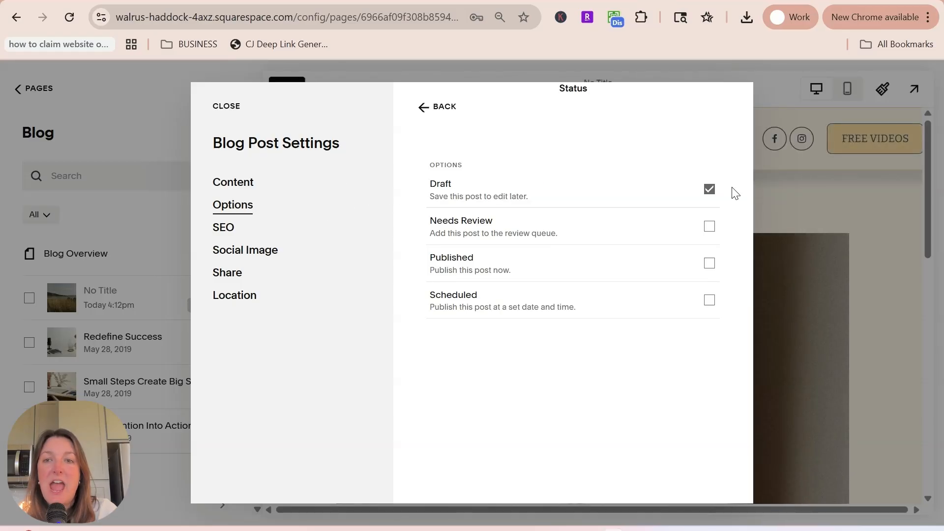
pyautogui.click(710, 265)
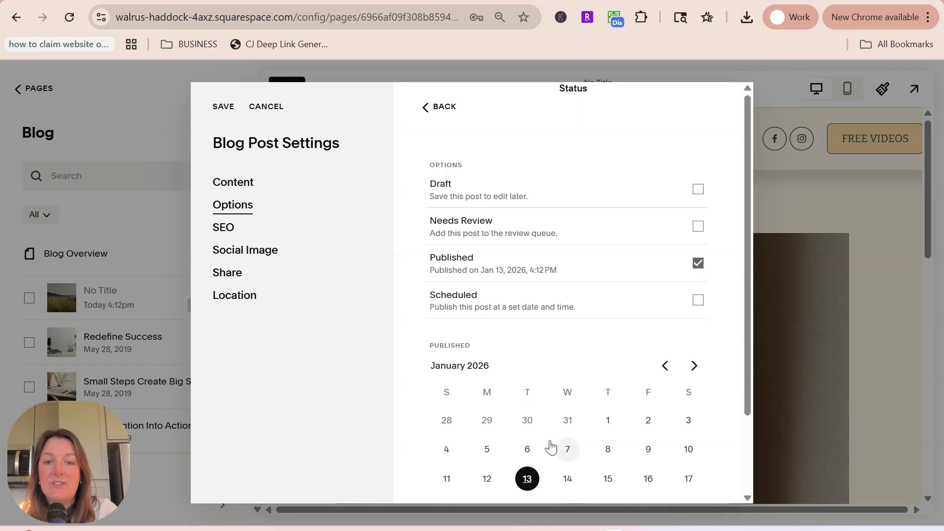
pyautogui.scroll(-2, 546, 445)
pyautogui.scroll(2, 576, 374)
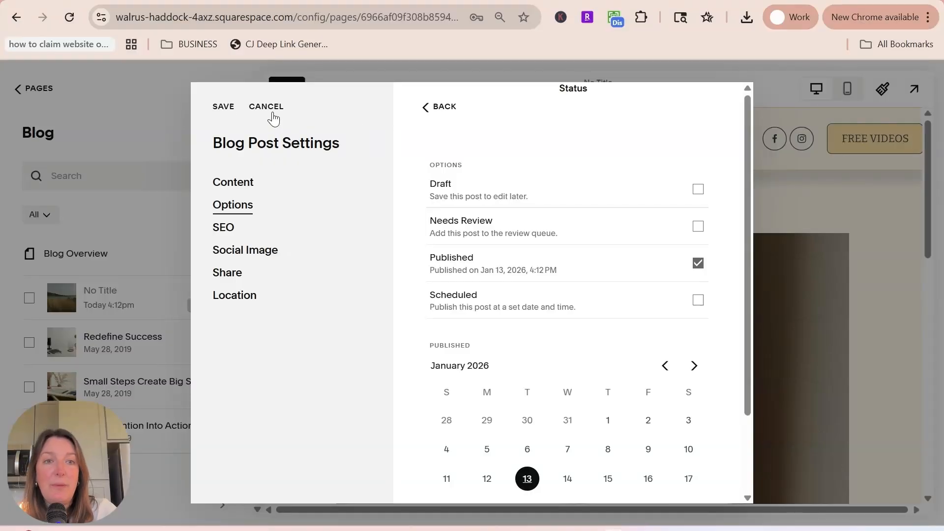
pyautogui.click(222, 109)
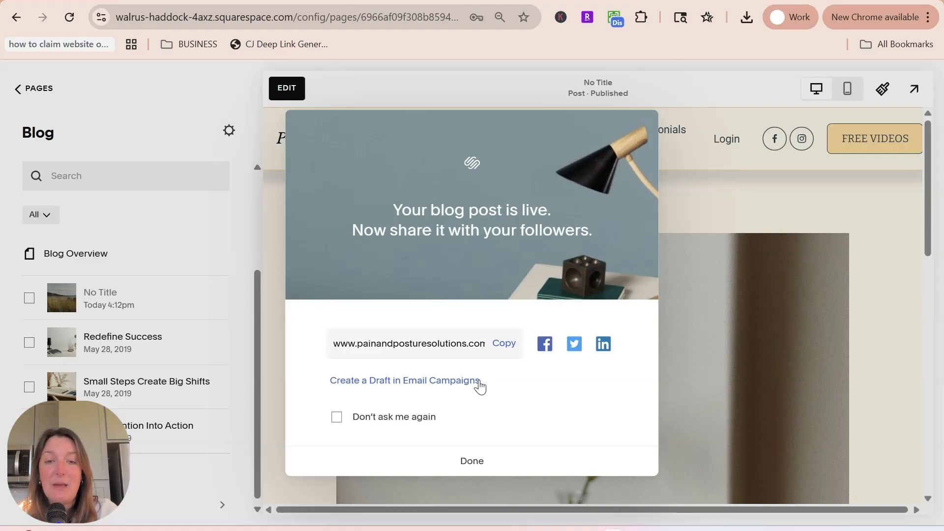
pyautogui.click(485, 465)
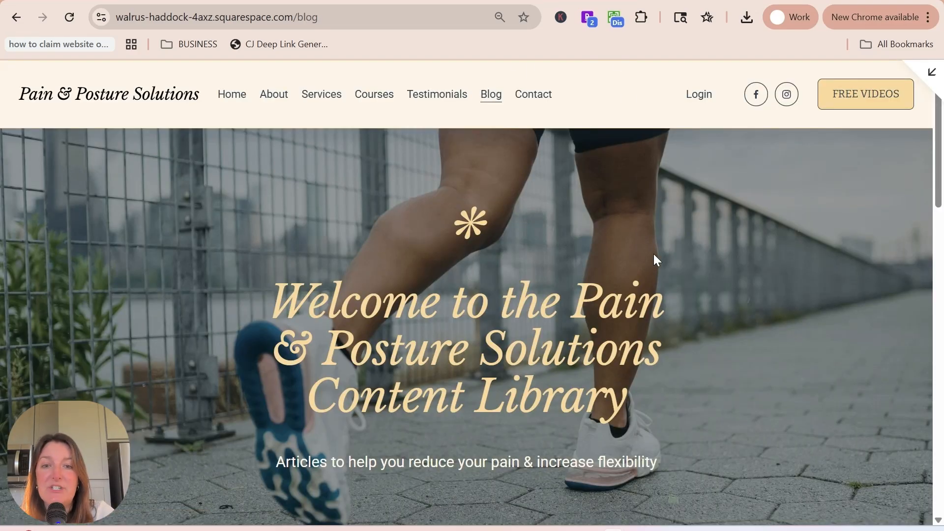
# Examine the full blog page preview, including the header section, the post grid and the new post's thumbnail, categories and title.
pyautogui.scroll(-5, 654, 255)
pyautogui.scroll(5, 652, 253)
pyautogui.scroll(-9, 652, 252)
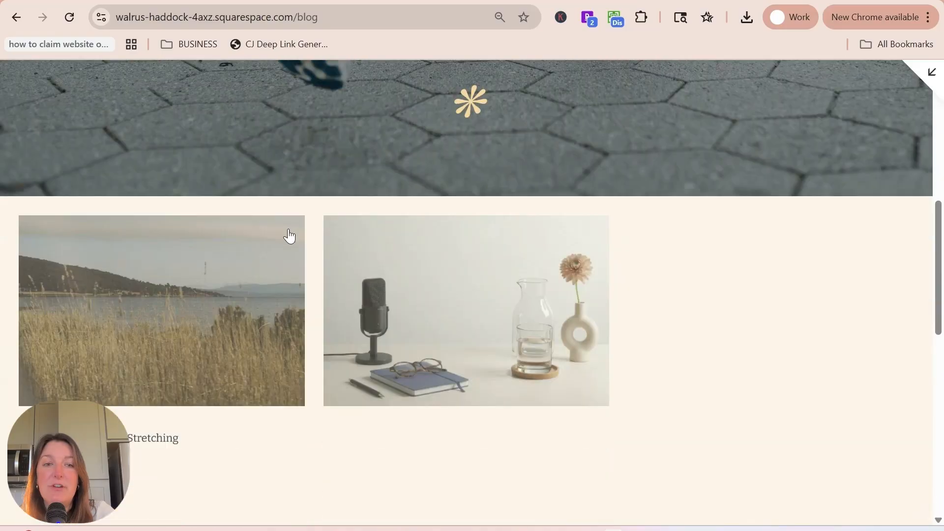
pyautogui.scroll(-2, 289, 236)
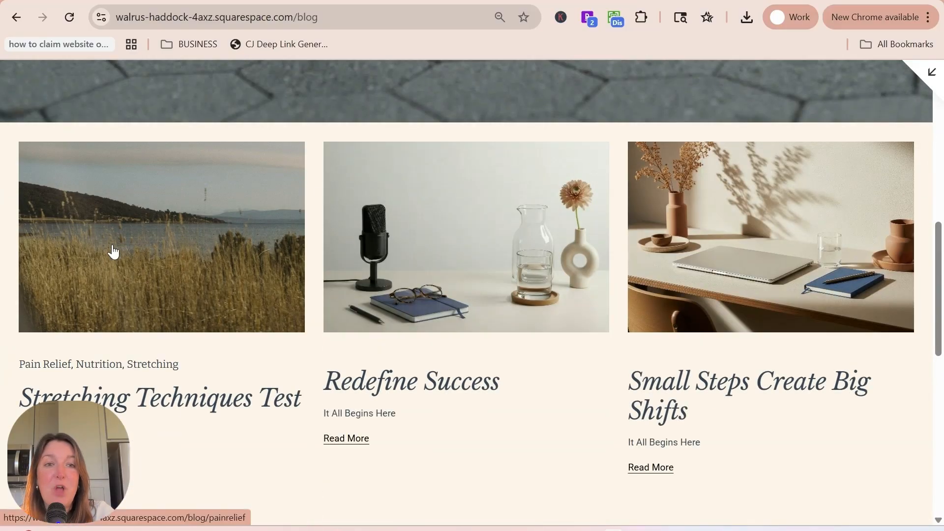
pyautogui.scroll(-7, 118, 237)
pyautogui.scroll(9, 148, 197)
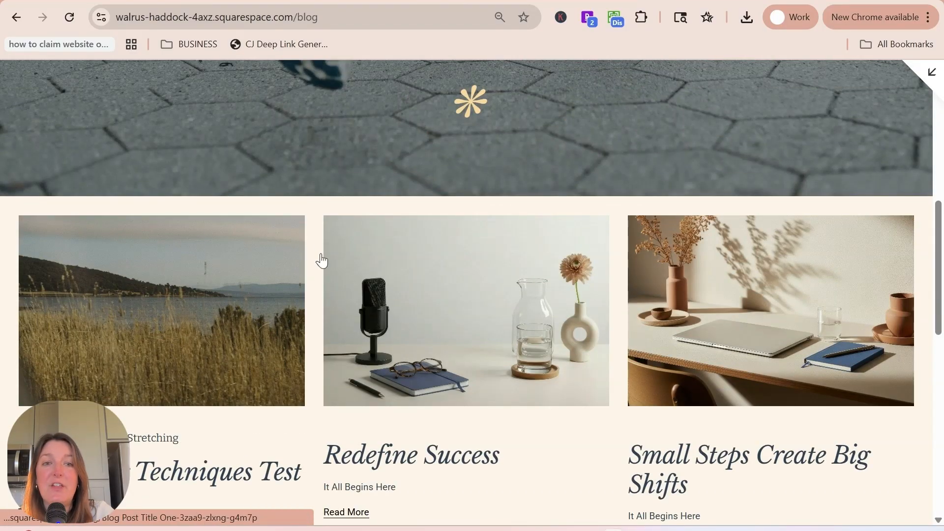
pyautogui.scroll(8, 255, 268)
pyautogui.scroll(-6, 253, 268)
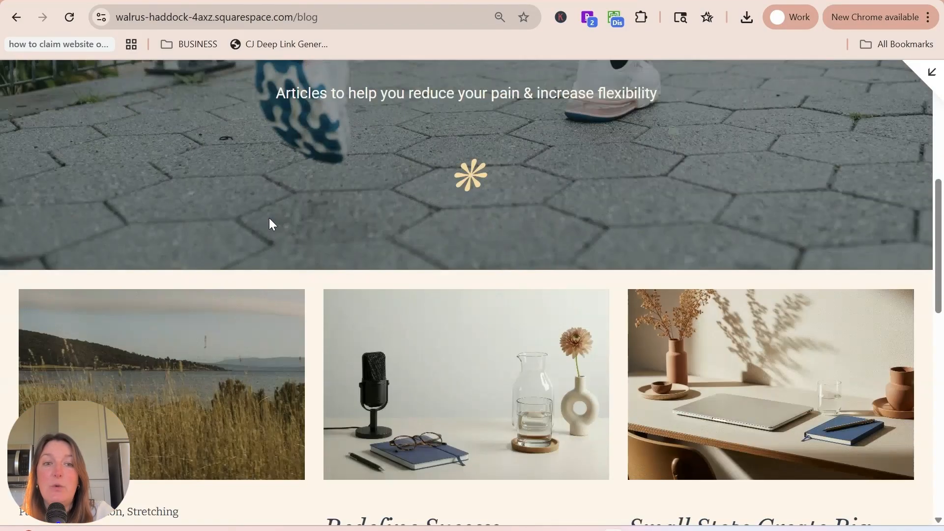
pyautogui.scroll(-3, 221, 265)
pyautogui.scroll(5, 175, 278)
pyautogui.scroll(-2, 177, 273)
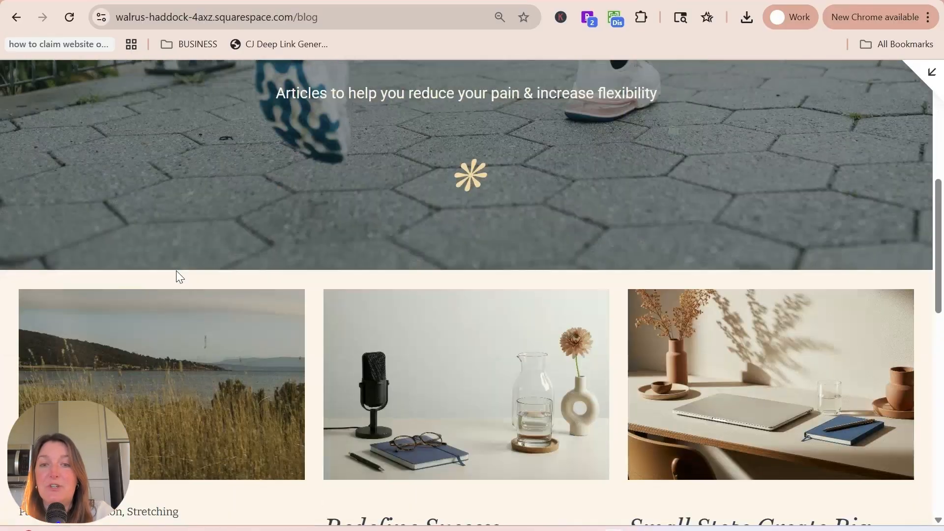
pyautogui.scroll(-10, 178, 275)
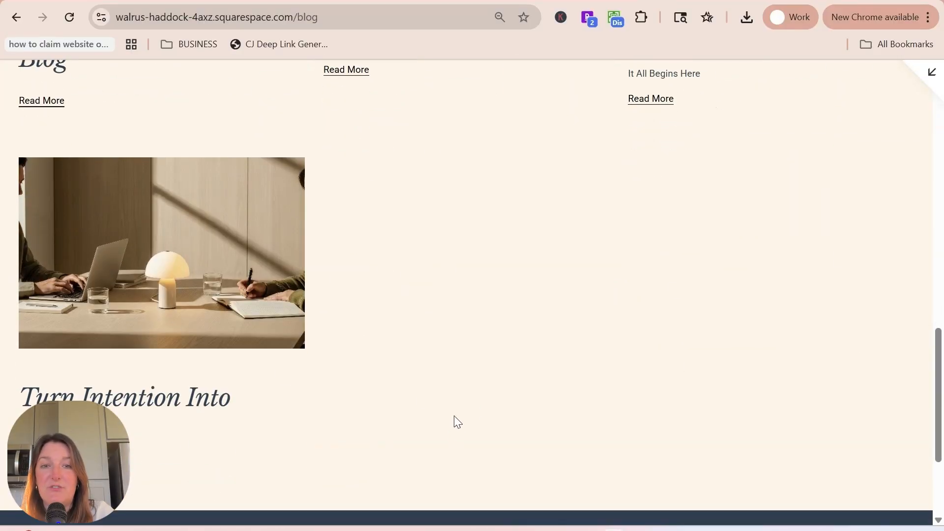
pyautogui.scroll(12, 457, 412)
pyautogui.scroll(-5, 73, 334)
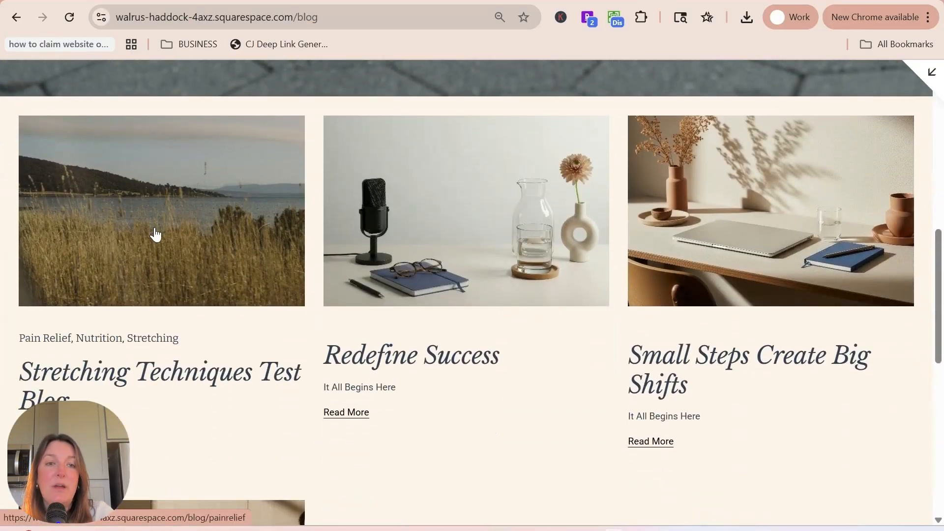
# Open the Stretching Techniques Test Blog post and review its title, categories, date, images and author line.
pyautogui.click(156, 235)
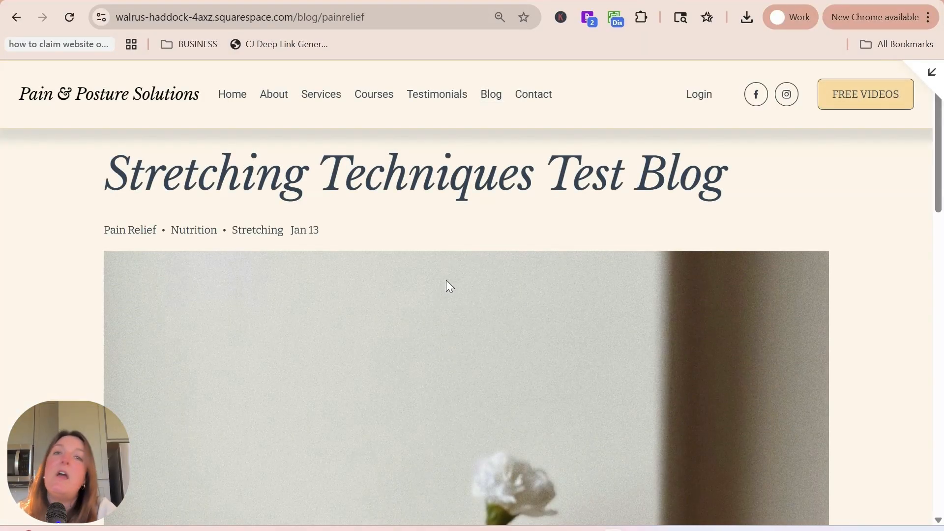
pyautogui.scroll(-15, 450, 242)
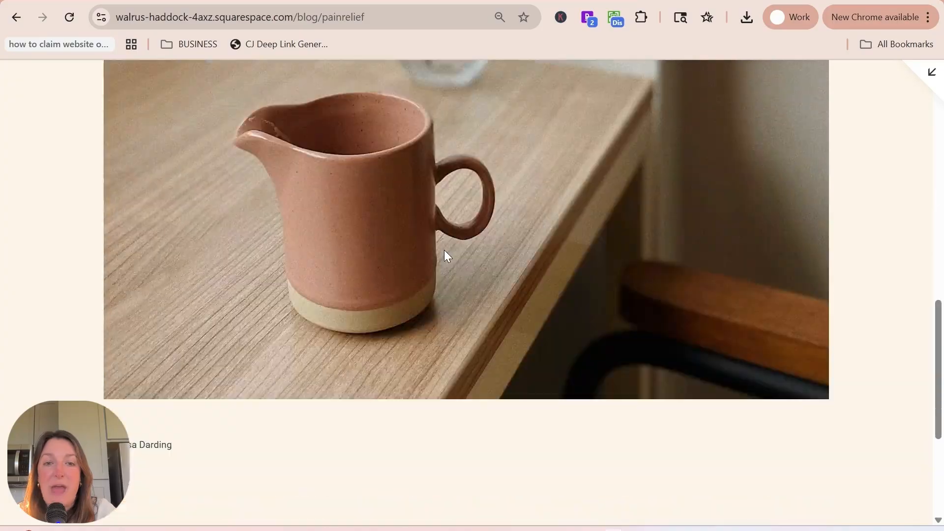
pyautogui.scroll(15, 444, 251)
pyautogui.scroll(1, 442, 257)
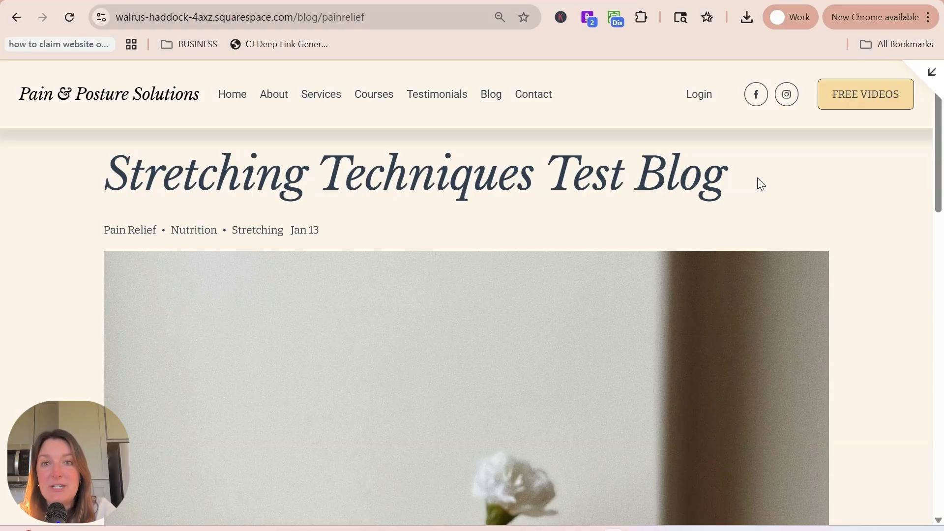
# Return to the main blog page and review its welcome header and the grid of posts.
pyautogui.click(16, 18)
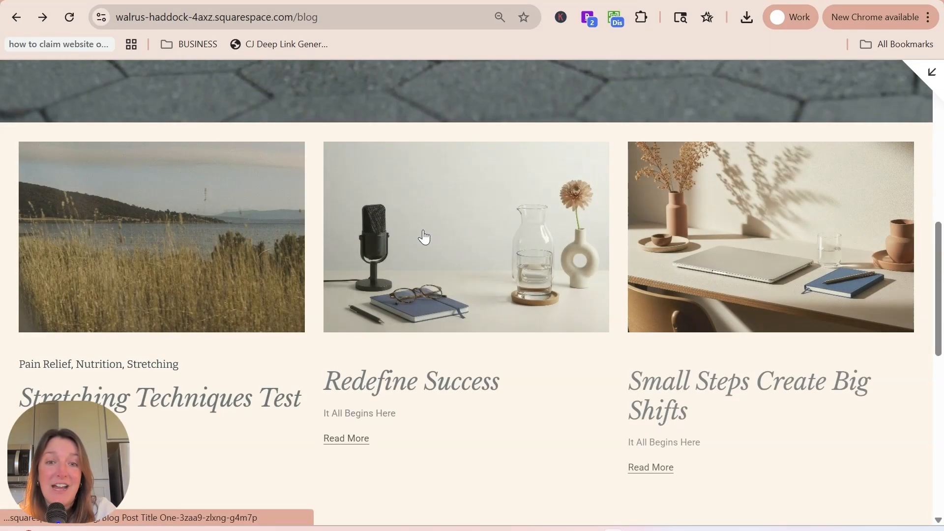
pyautogui.scroll(-5, 422, 228)
pyautogui.scroll(10, 420, 232)
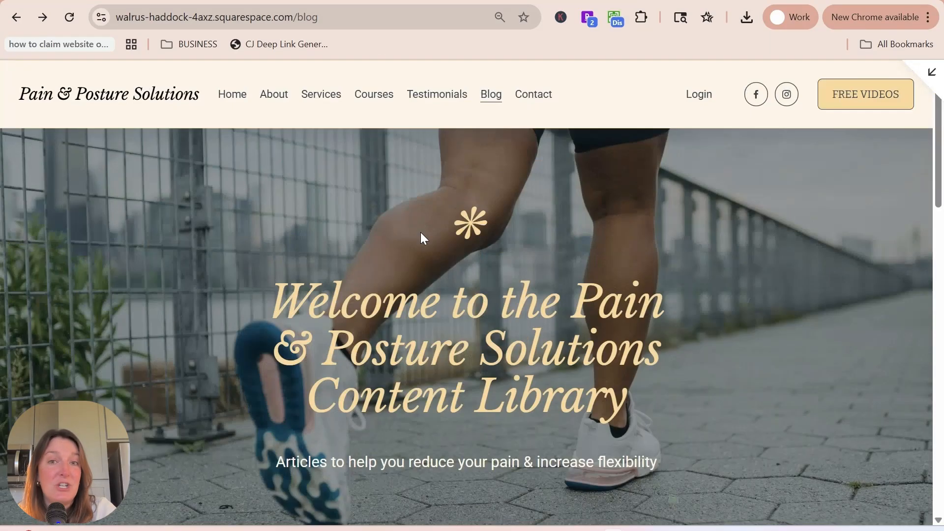
pyautogui.scroll(-10, 270, 253)
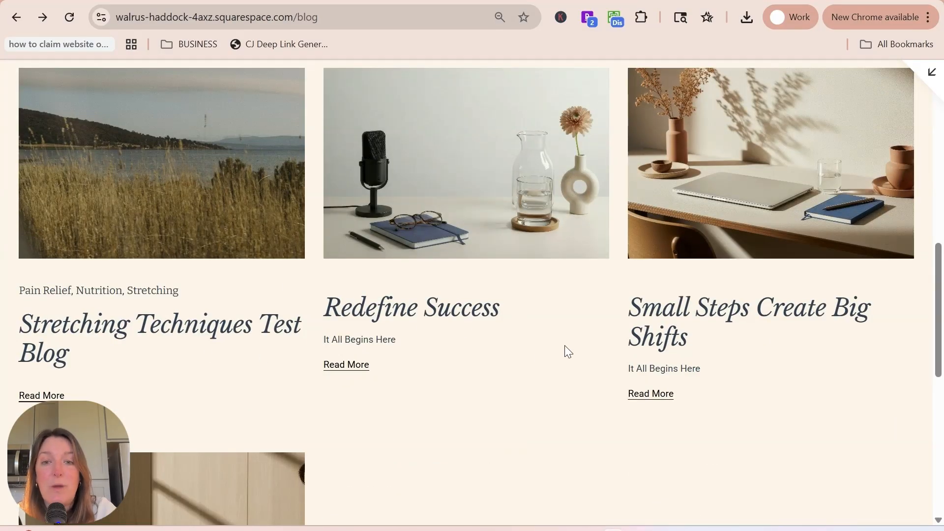
pyautogui.scroll(-8, 565, 346)
pyautogui.scroll(15, 565, 346)
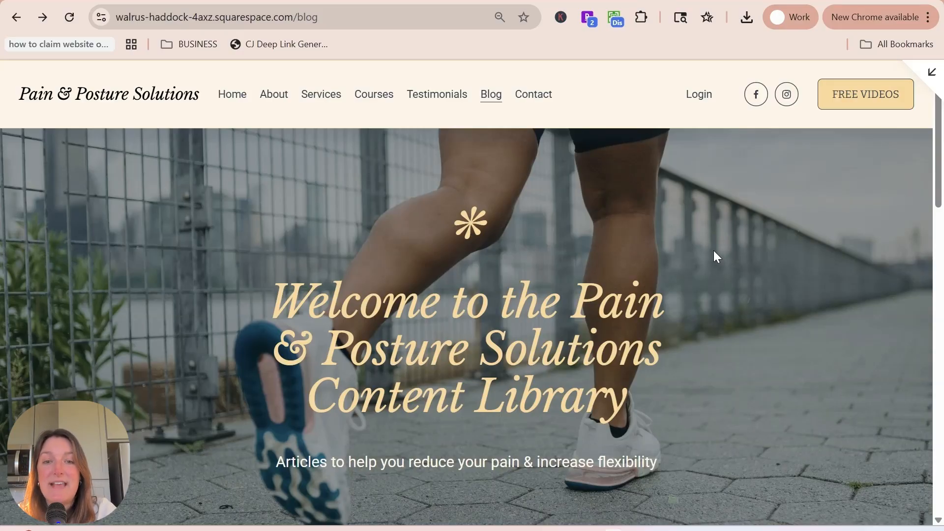
pyautogui.scroll(-8, 713, 256)
pyautogui.scroll(10, 705, 261)
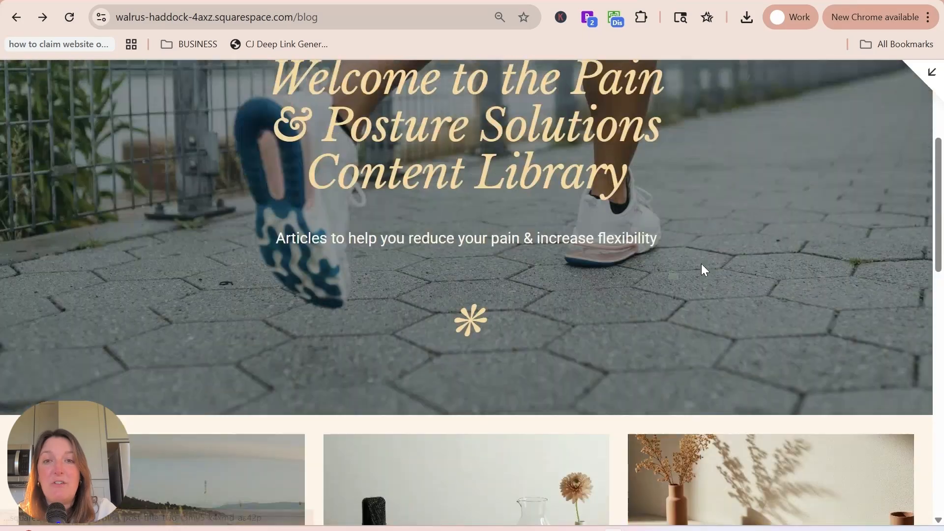